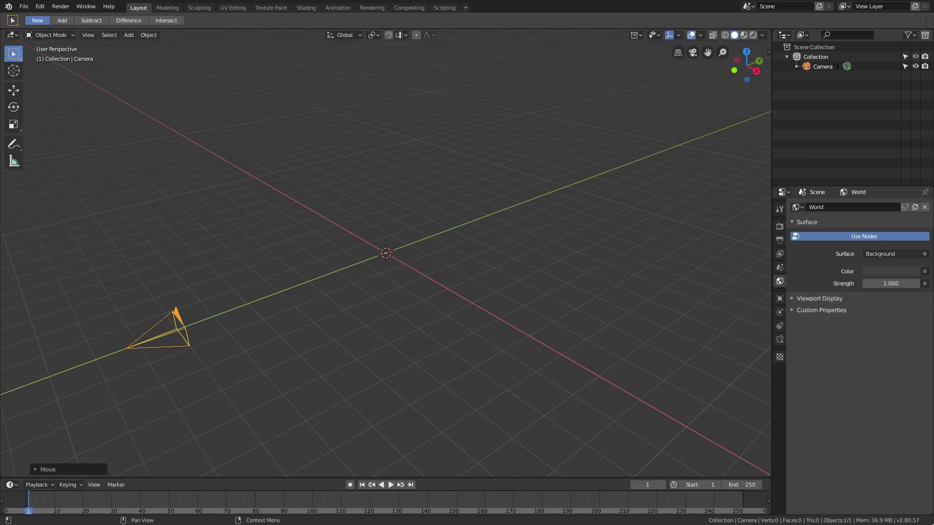
Step: Orbit the view and slide the camera along the Y axis, undoing and redoing the moves
middle_drag(442, 308, 472, 309)
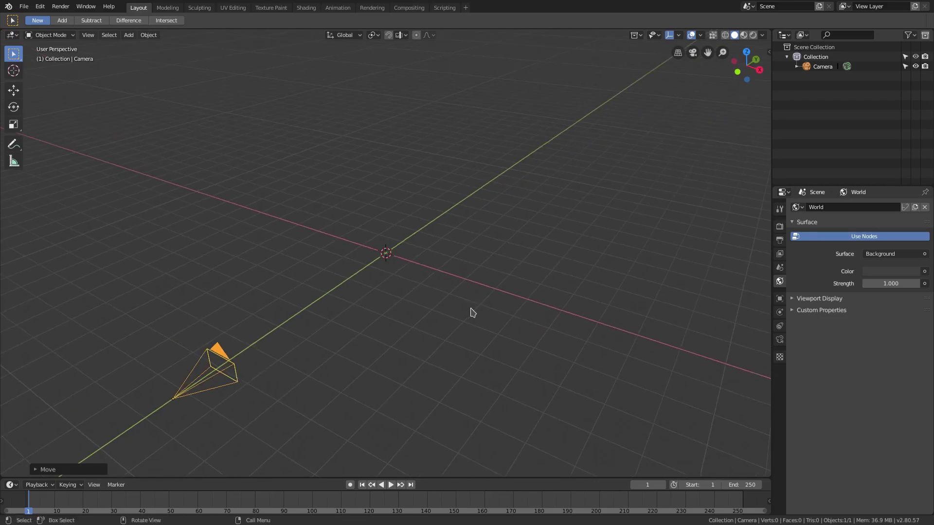
middle_drag(459, 250, 433, 247)
key(ctrl+z)
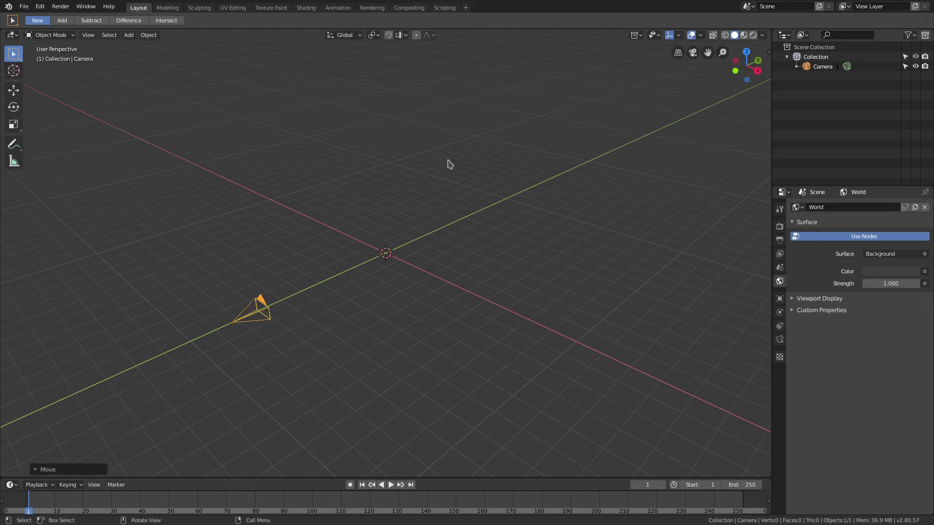
key(ctrl+z)
key(ctrl+shift+z)
key(ctrl+shift+z)
Step: Set the World colour to full white and toggle Use Nodes off and back on
middle_drag(571, 256, 620, 260)
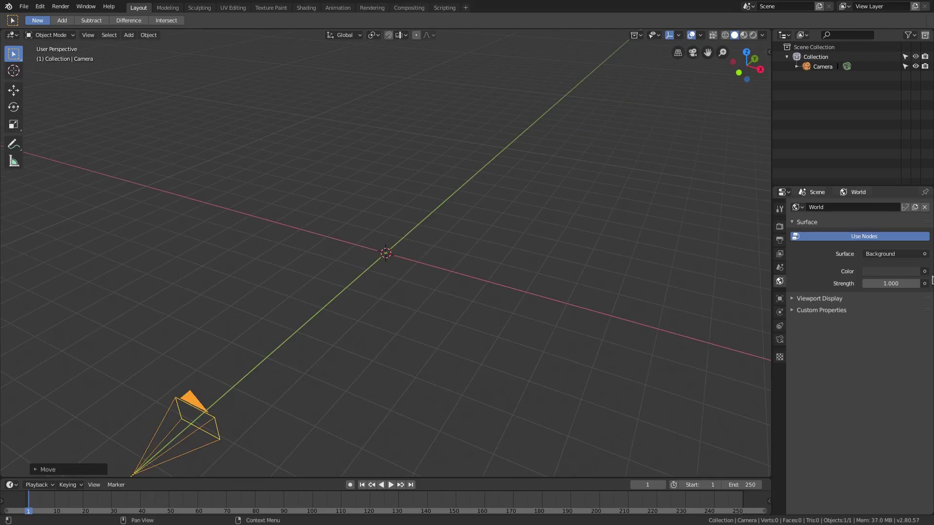
click(903, 272)
drag(912, 187, 912, 133)
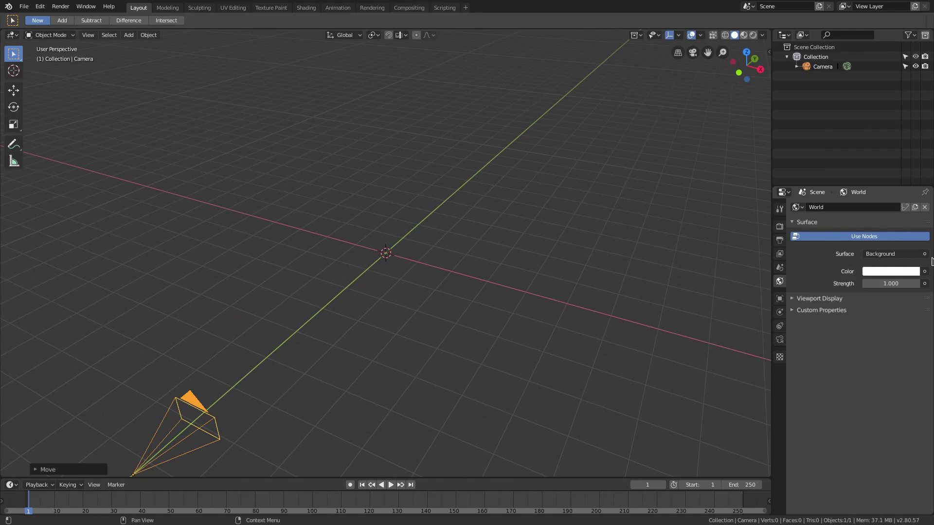
click(871, 243)
click(885, 254)
click(826, 244)
middle_drag(626, 345, 478, 328)
Step: Switch to camera view and add a plane mesh to the scene
key(KP_0)
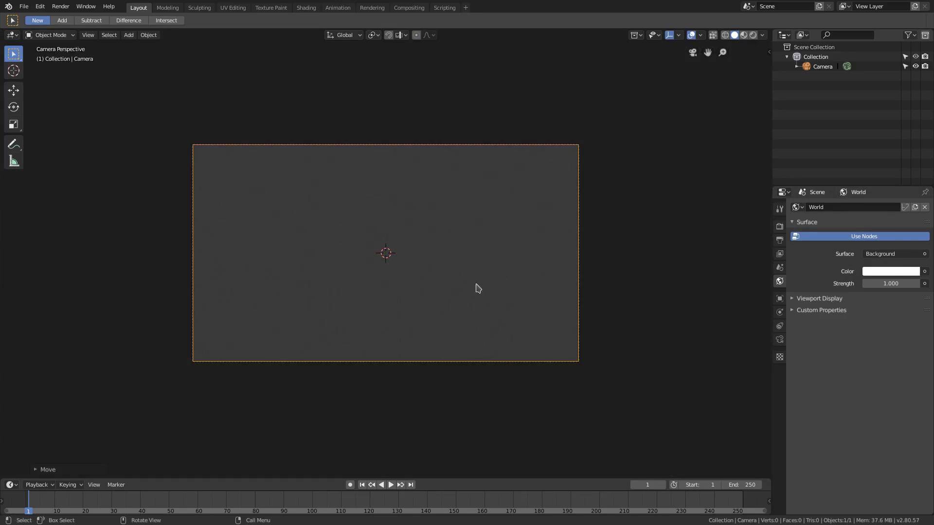
scroll(475, 285, up, 2)
key(shift+a)
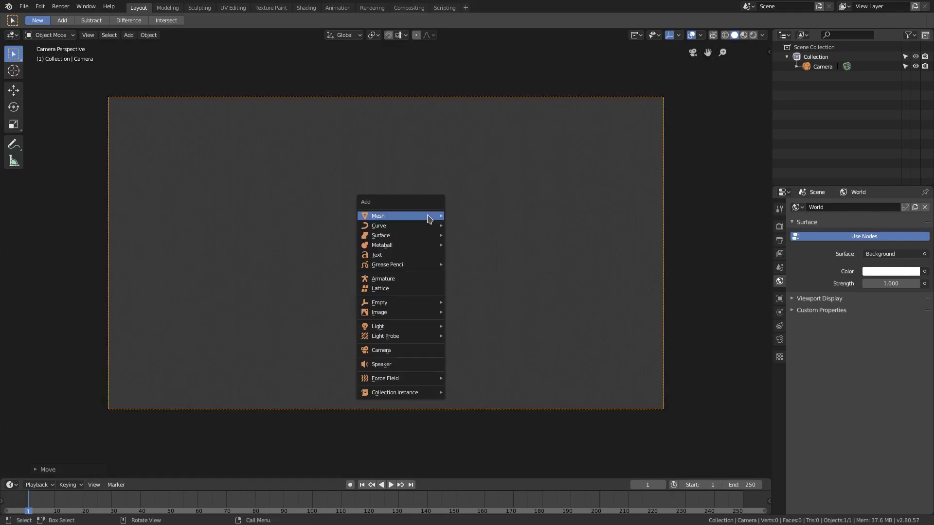
mouse_move(400, 217)
click(520, 213)
mouse_move(519, 212)
middle_down()
mouse_move(528, 261)
mouse_move(498, 307)
middle_up()
Step: Scale the plane up and split the 3D view into two side-by-side viewports
key(s)
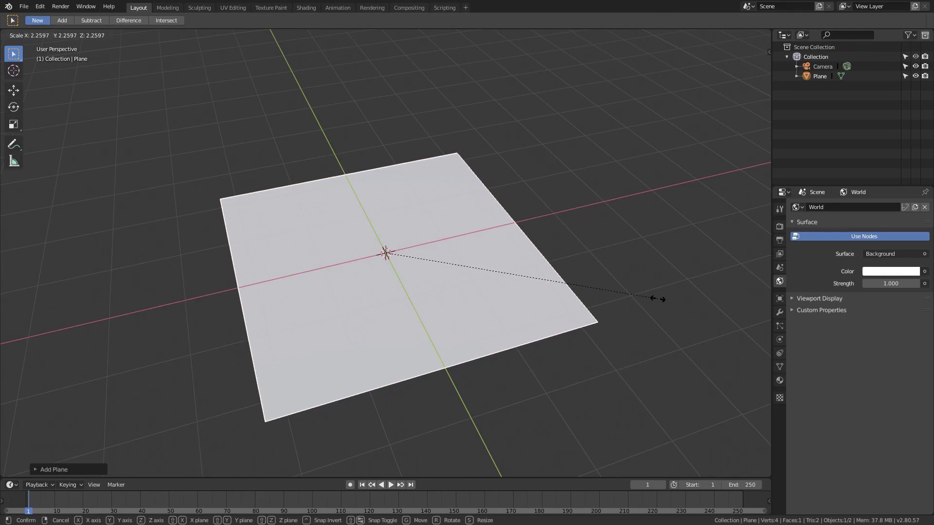
click(659, 296)
mouse_move(659, 297)
middle_down()
mouse_move(511, 288)
mouse_move(586, 250)
mouse_move(629, 262)
mouse_move(576, 237)
middle_up()
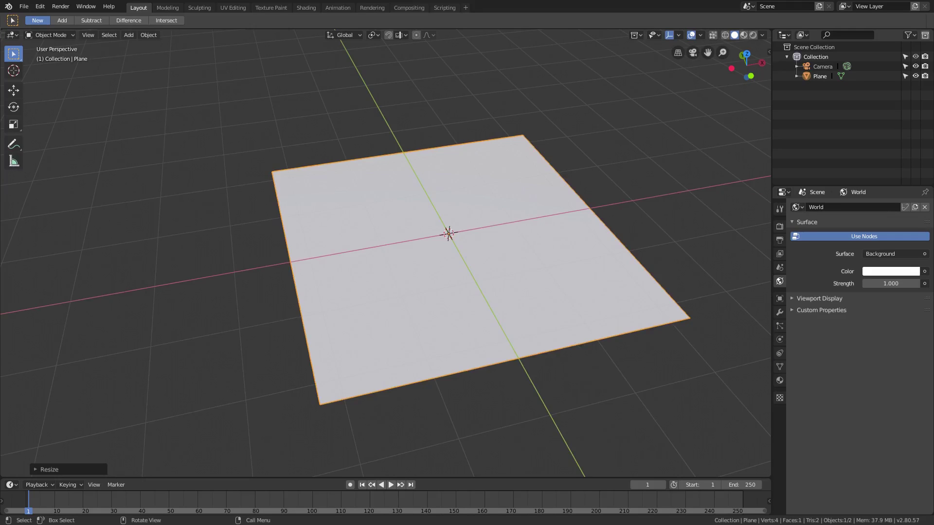
drag(34, 34, 471, 63)
Step: Make the left area a Shader Editor and assign the existing 'Material' to the plane
click(12, 34)
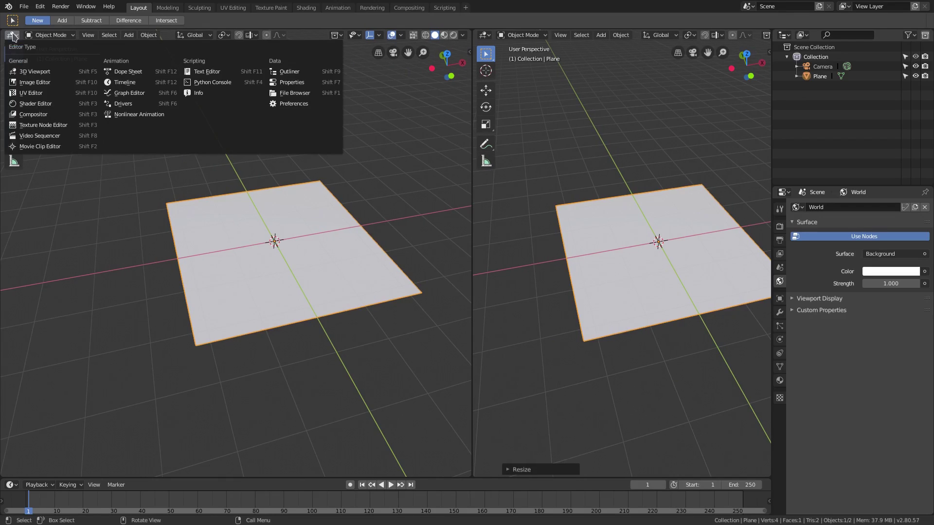
click(37, 103)
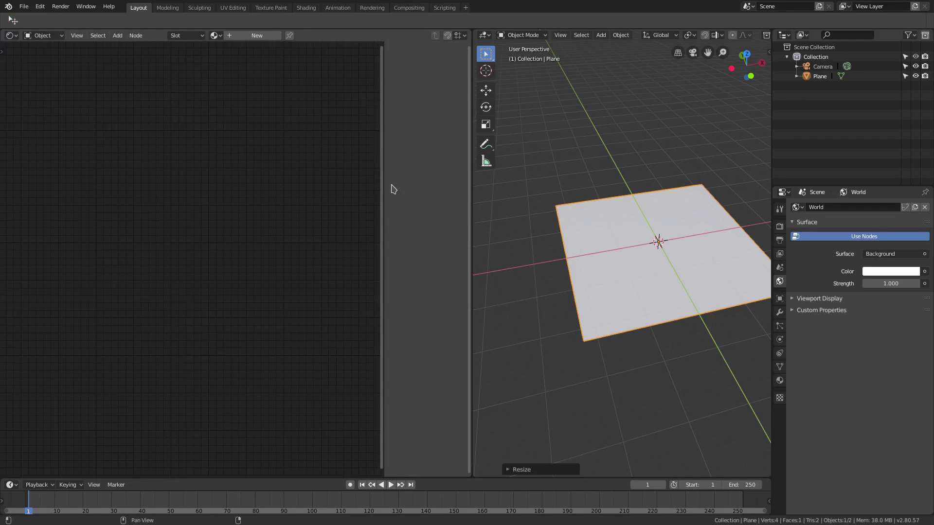
click(215, 36)
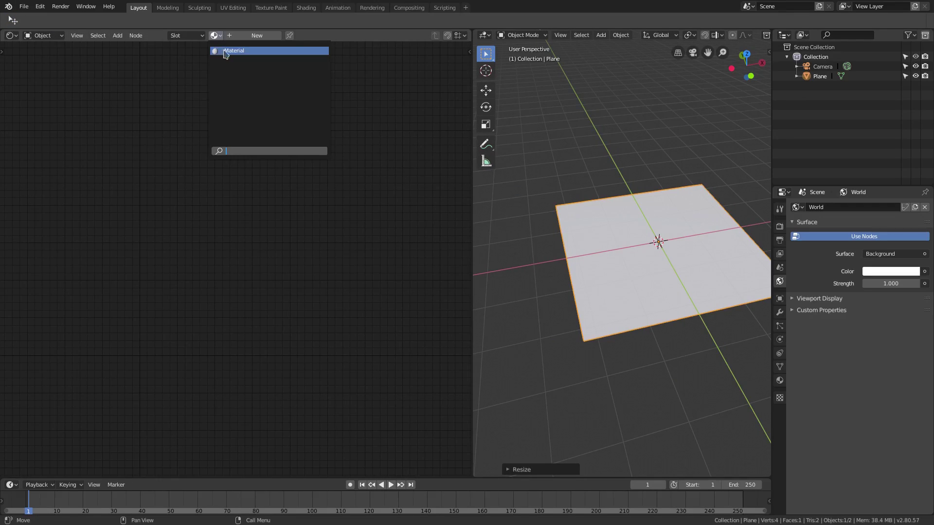
click(222, 50)
scroll(184, 252, up, 3)
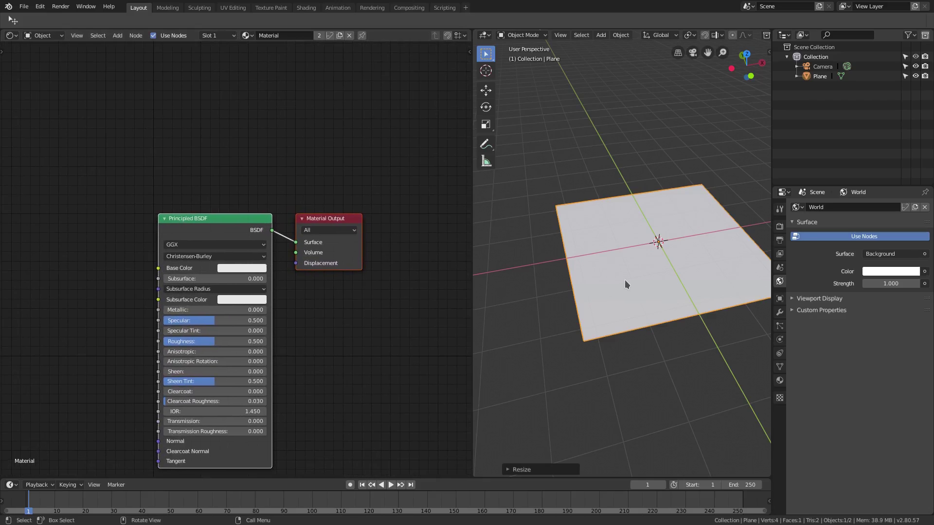
scroll(625, 280, up, 2)
scroll(600, 282, up, 2)
scroll(738, 37, down, 5)
Step: Enable Rendered shading, turn off viewport overlays, and recentre the node editor view
click(754, 37)
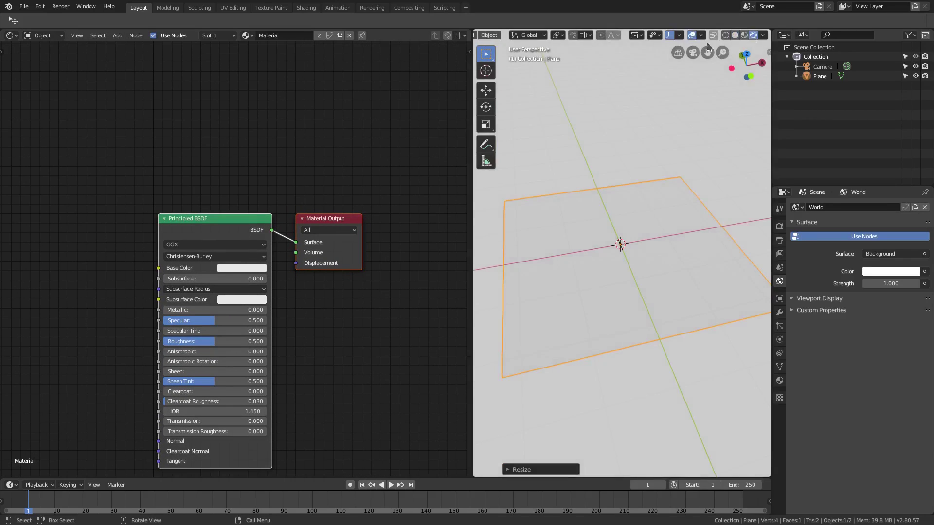
click(691, 37)
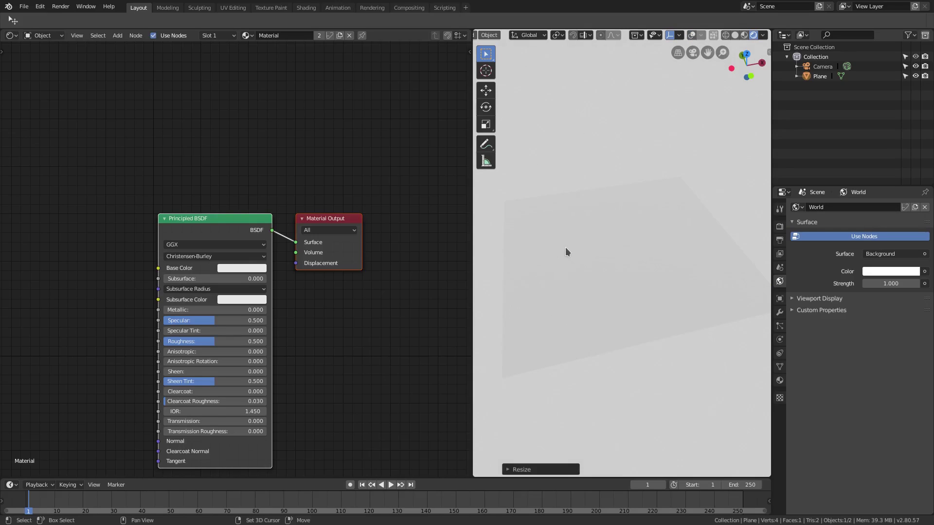
middle_drag(643, 279, 619, 298)
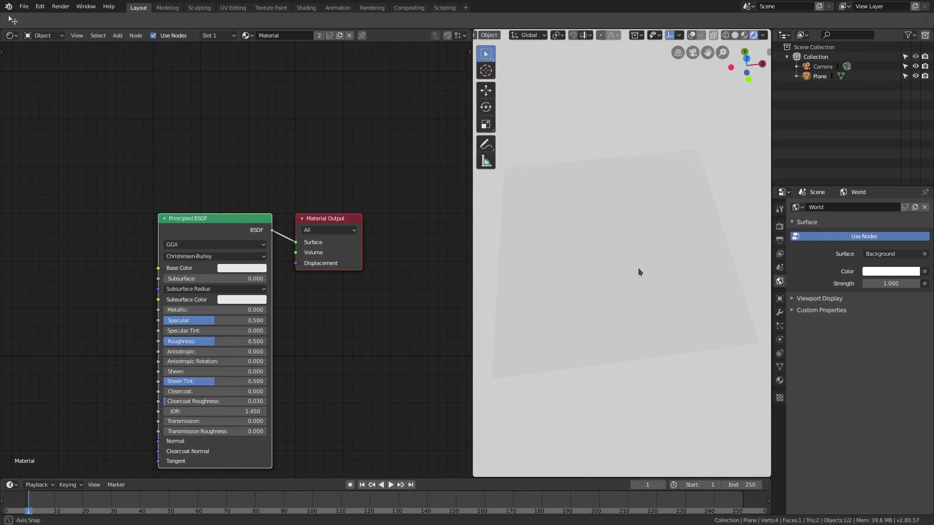
middle_drag(211, 302, 250, 270)
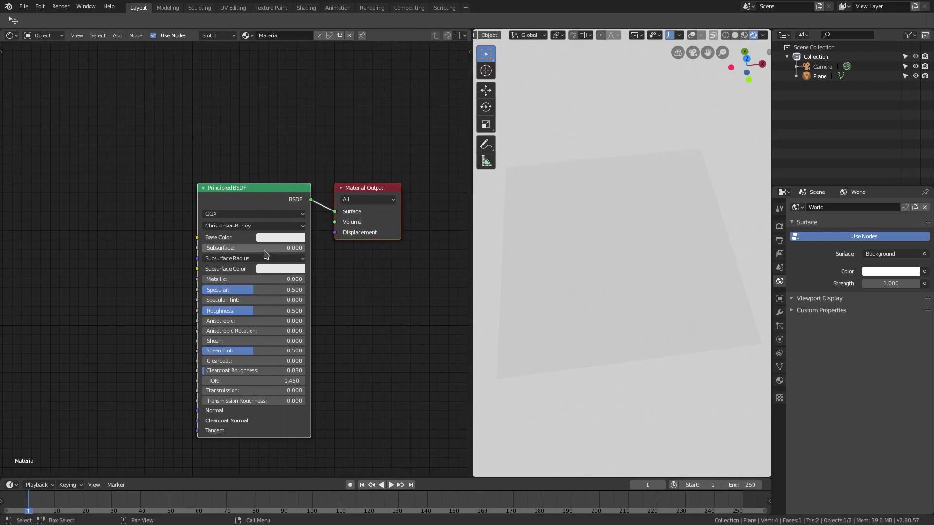
middle_drag(162, 247, 190, 248)
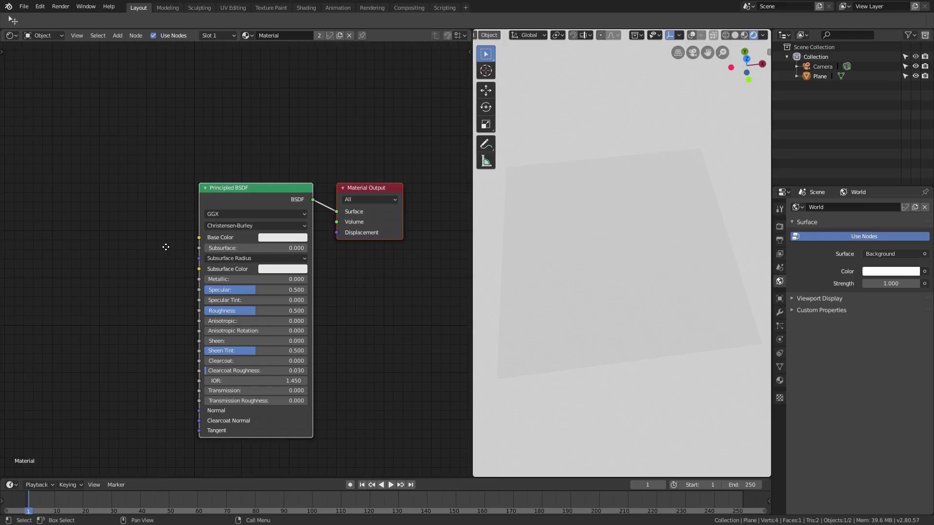
Step: Add a Brick Texture node linked into the Principled BSDF Base Color, and hide the toolbar
key(shift+a)
click(122, 208)
text(brick)
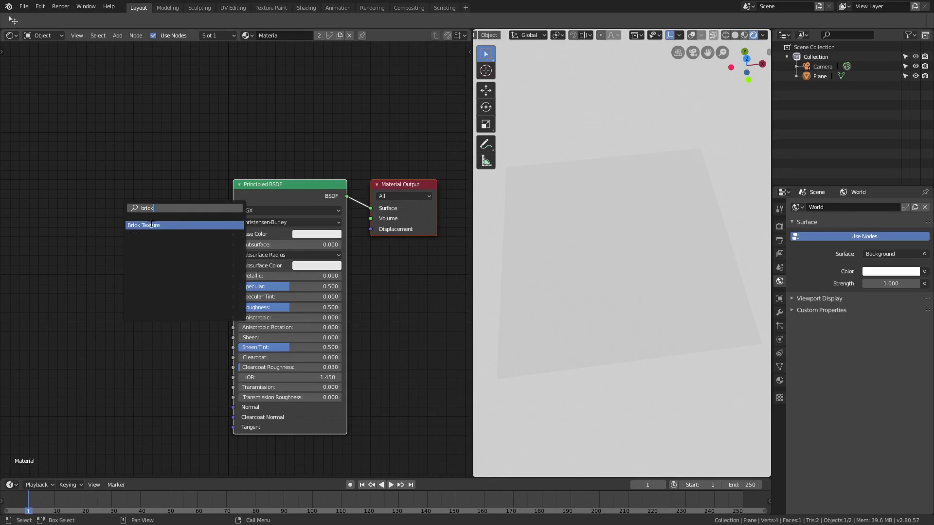
click(150, 226)
click(185, 202)
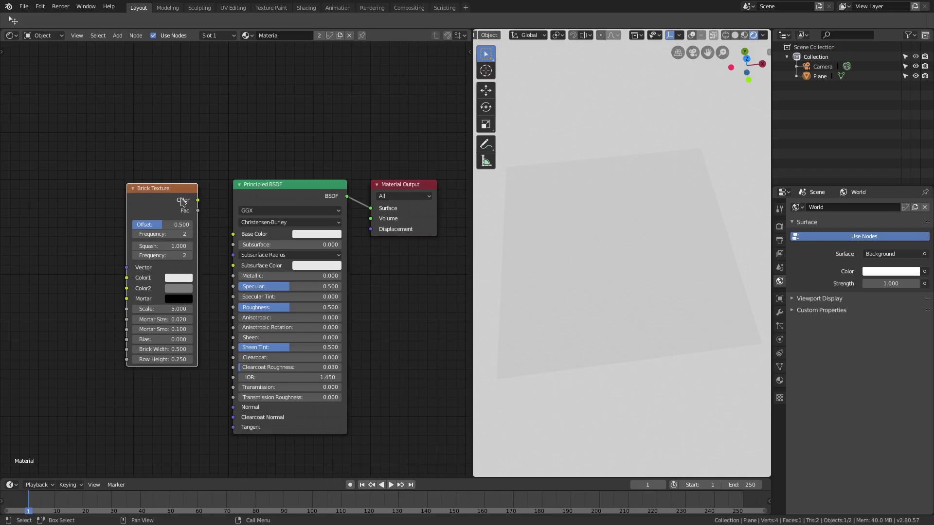
drag(198, 200, 233, 233)
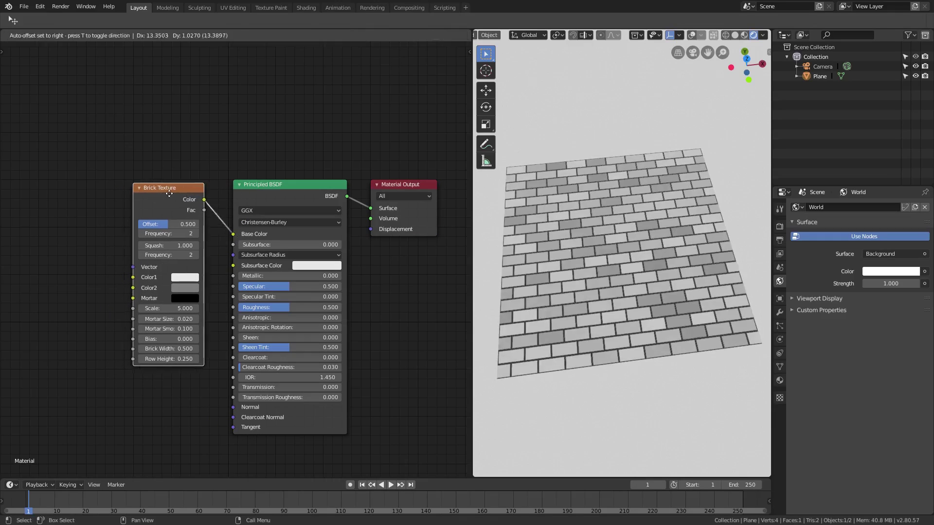
drag(152, 195, 164, 196)
scroll(525, 202, up, 2)
scroll(525, 201, up, 2)
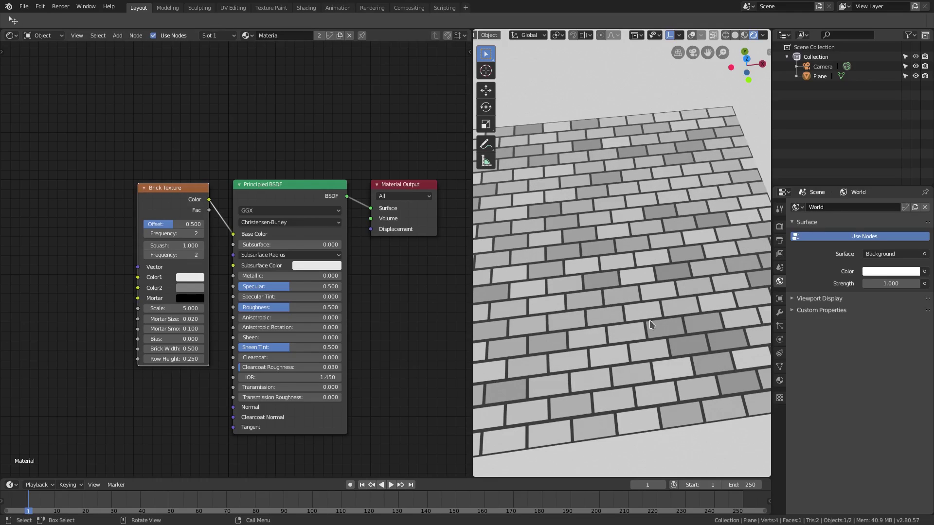
scroll(608, 228, down, 2)
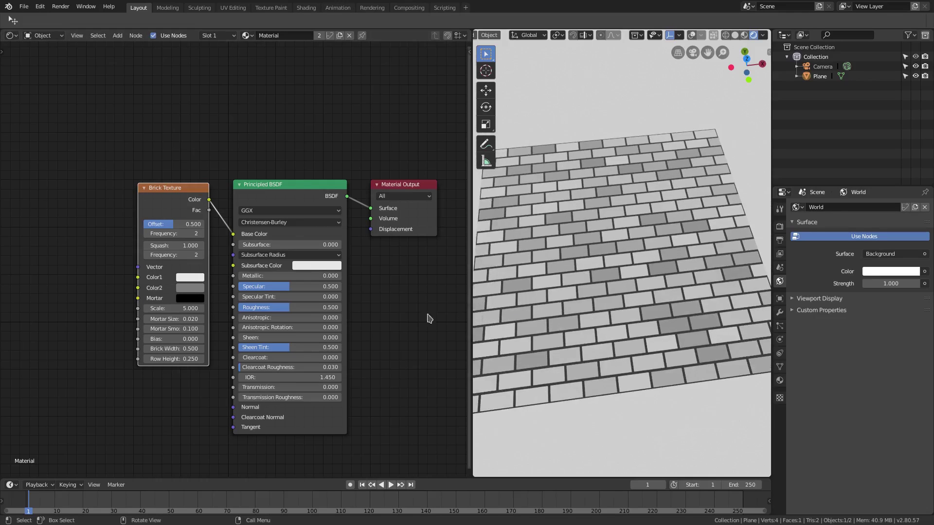
key(t)
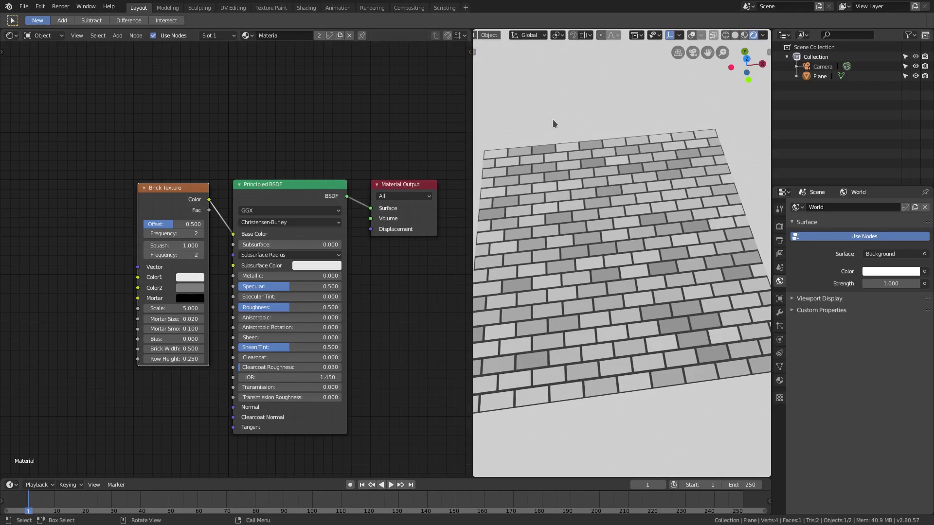
Step: Add a Noise Texture node and connect its Color to the Brick Texture's Vector input
middle_drag(357, 275, 343, 267)
drag(771, 334, 784, 334)
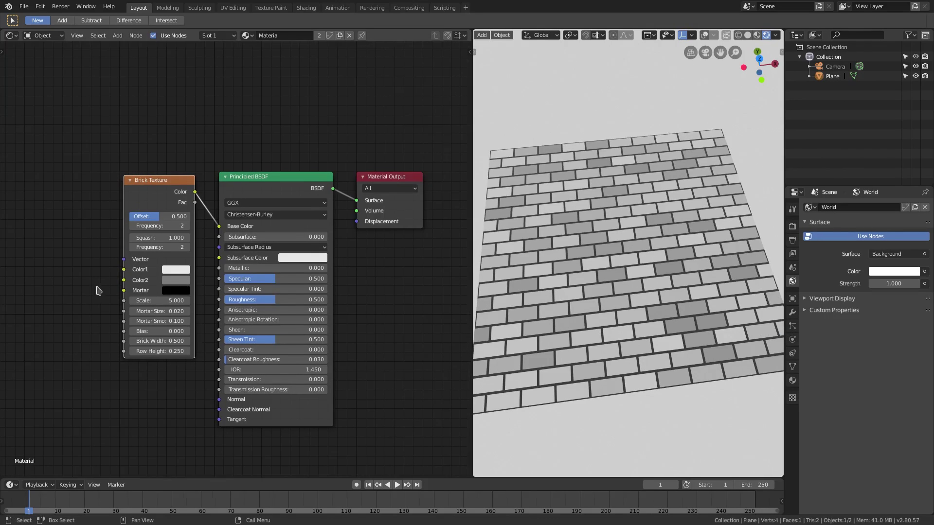
middle_drag(96, 318, 159, 316)
key(shift+a)
click(95, 237)
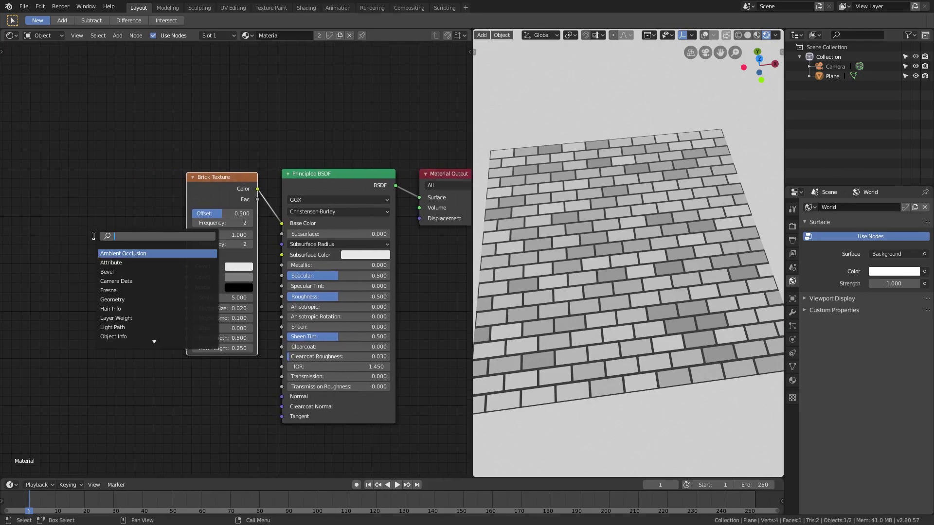
text(noise)
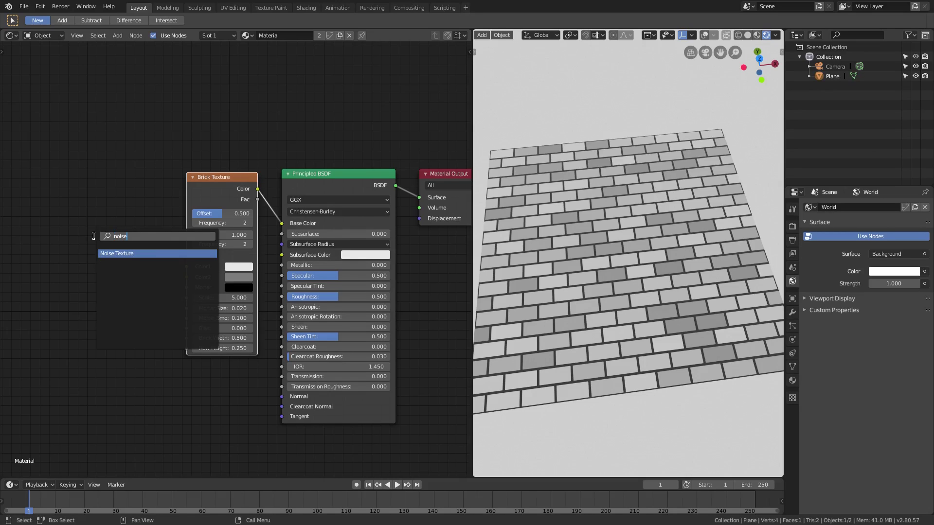
click(110, 259)
click(122, 211)
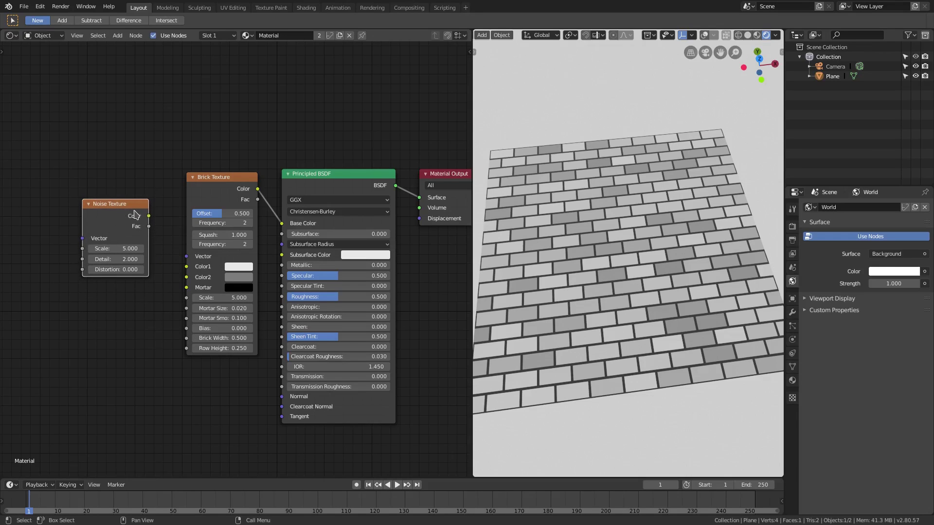
drag(150, 216, 187, 256)
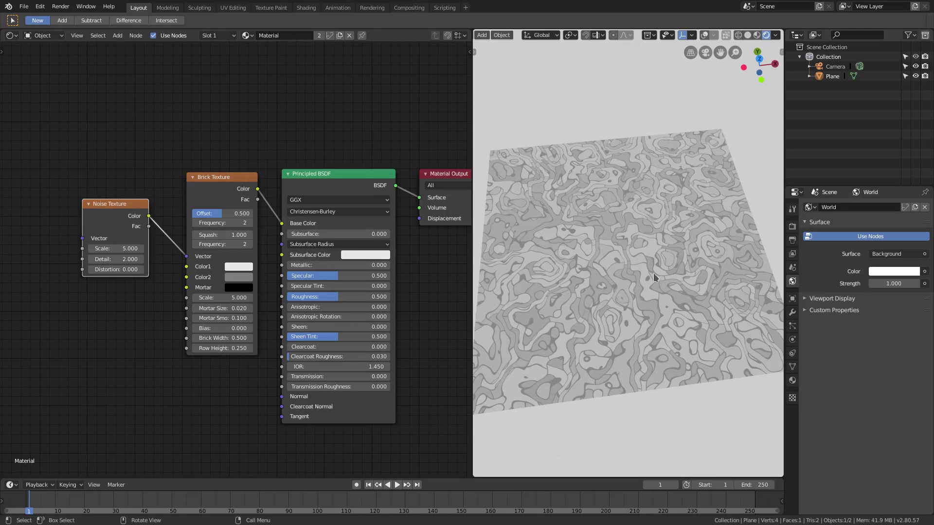
Step: Tint the mortar colour toward a bright blue and darken Color2 to dark navy
click(237, 271)
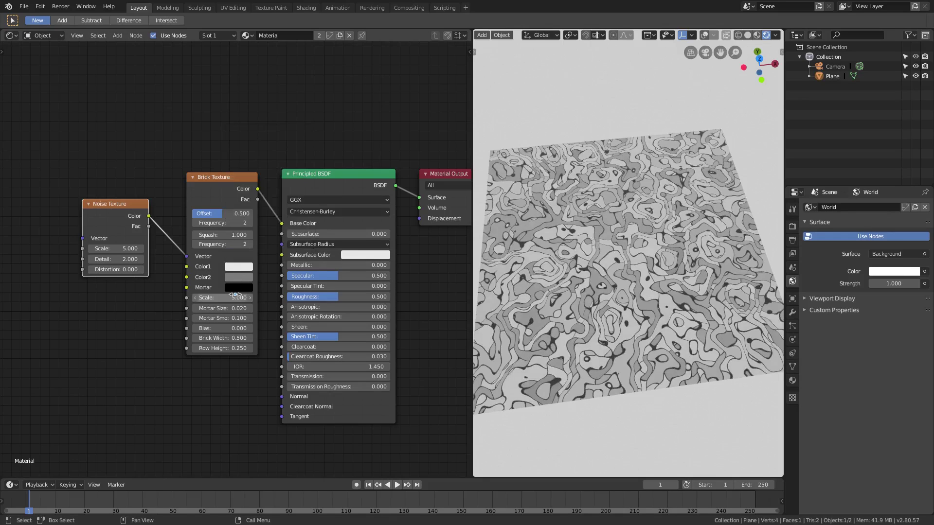
click(239, 289)
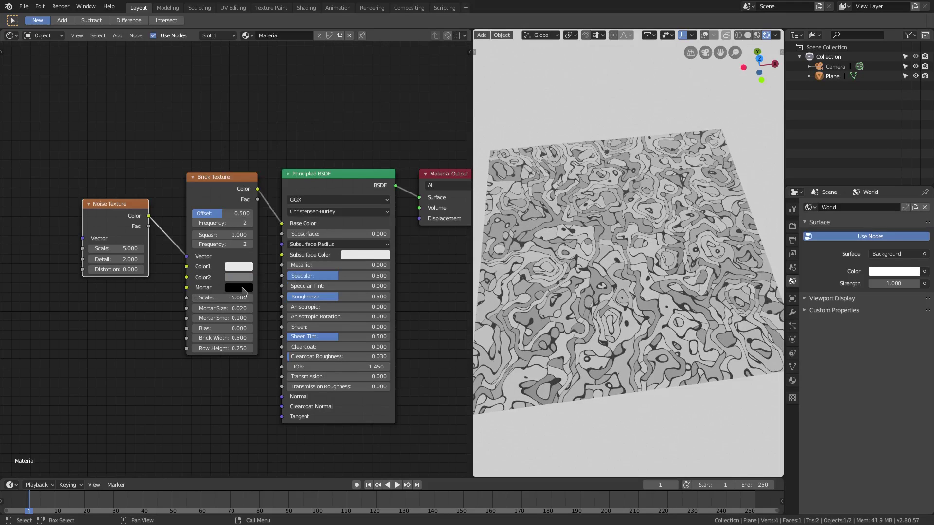
click(243, 292)
drag(307, 207, 307, 197)
click(292, 178)
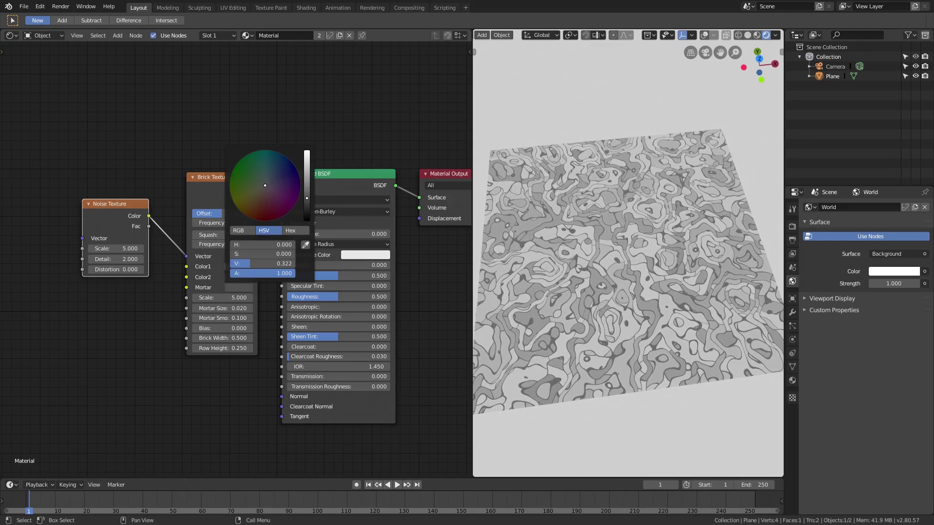
click(286, 156)
drag(307, 197, 308, 173)
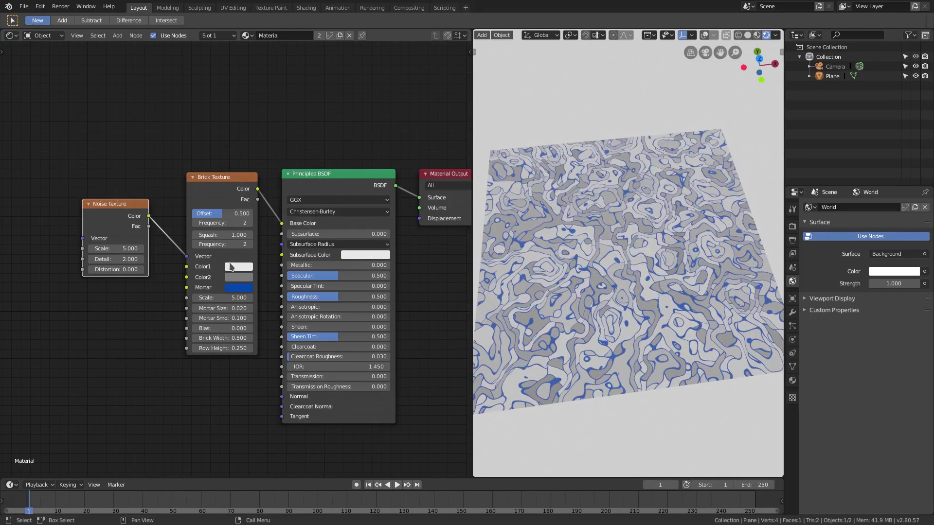
click(237, 278)
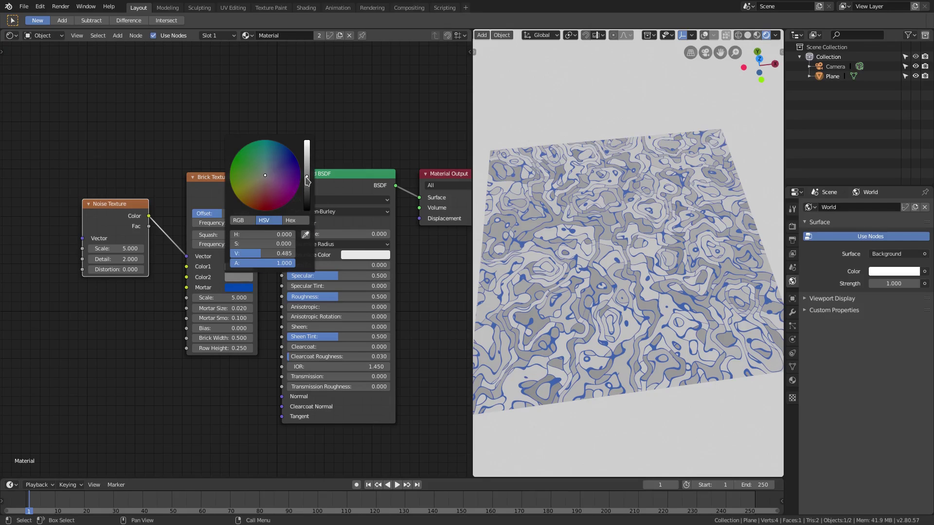
mouse_move(307, 181)
mouse_down()
mouse_move(308, 212)
mouse_move(306, 171)
mouse_move(291, 151)
mouse_up()
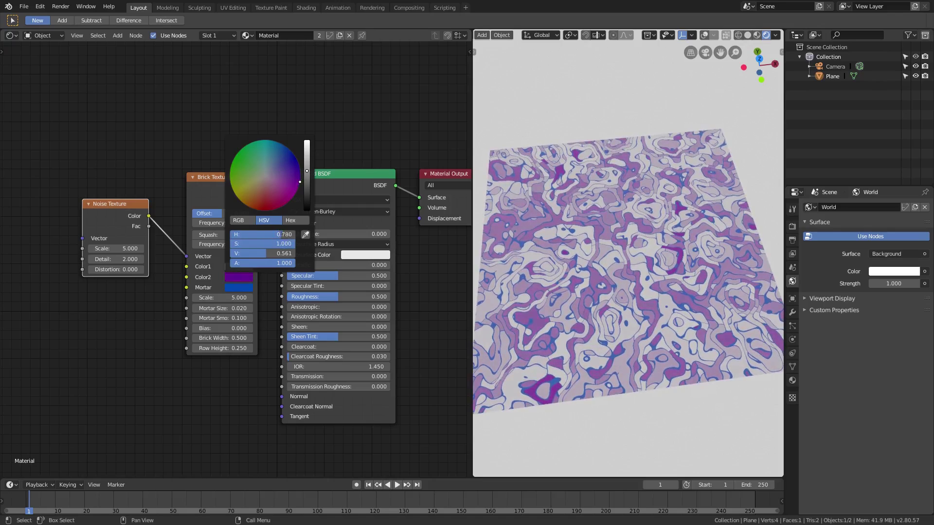
drag(309, 184, 308, 175)
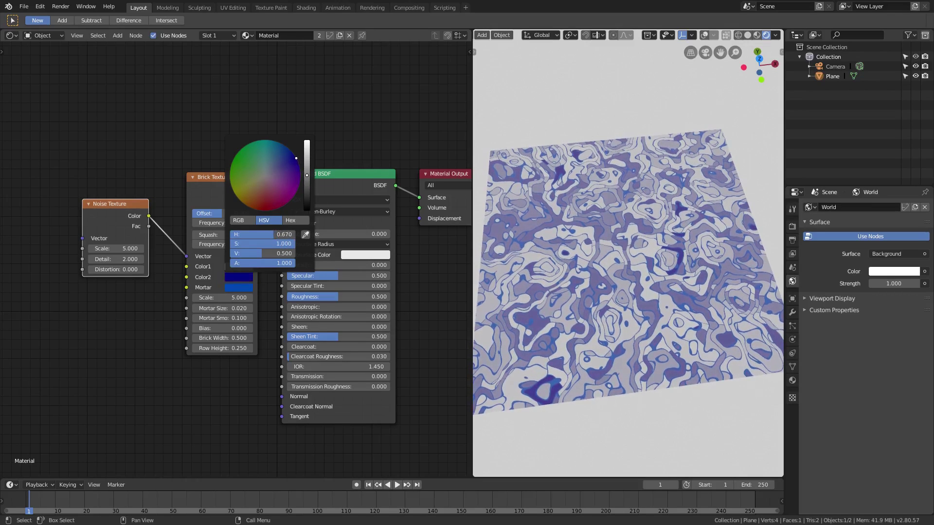
Step: Set the mortar colour to white and Color1 to pink
click(244, 288)
click(248, 289)
drag(307, 172, 304, 162)
drag(281, 208, 265, 185)
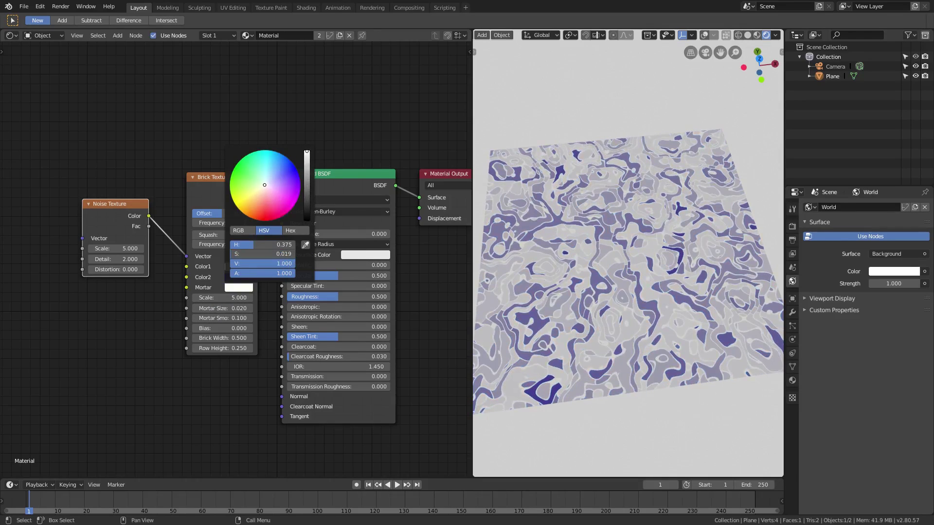
mouse_move(258, 245)
mouse_down()
mouse_move(295, 245)
mouse_move(297, 257)
mouse_move(231, 258)
mouse_up()
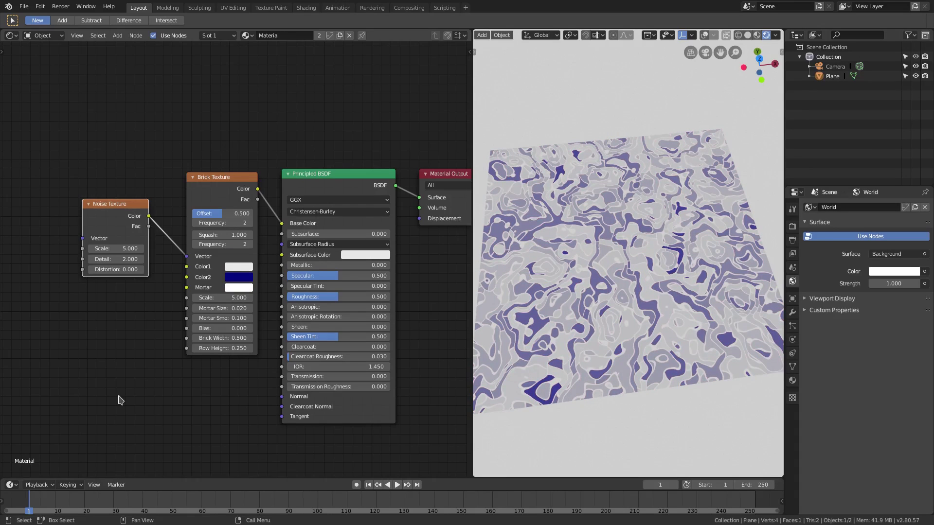
click(238, 267)
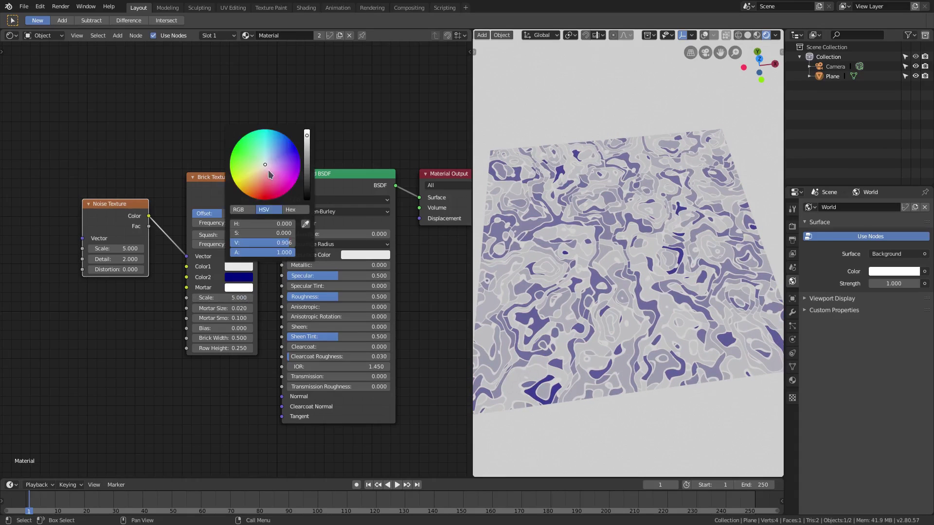
mouse_move(273, 174)
mouse_down()
mouse_move(281, 170)
mouse_move(275, 196)
mouse_up()
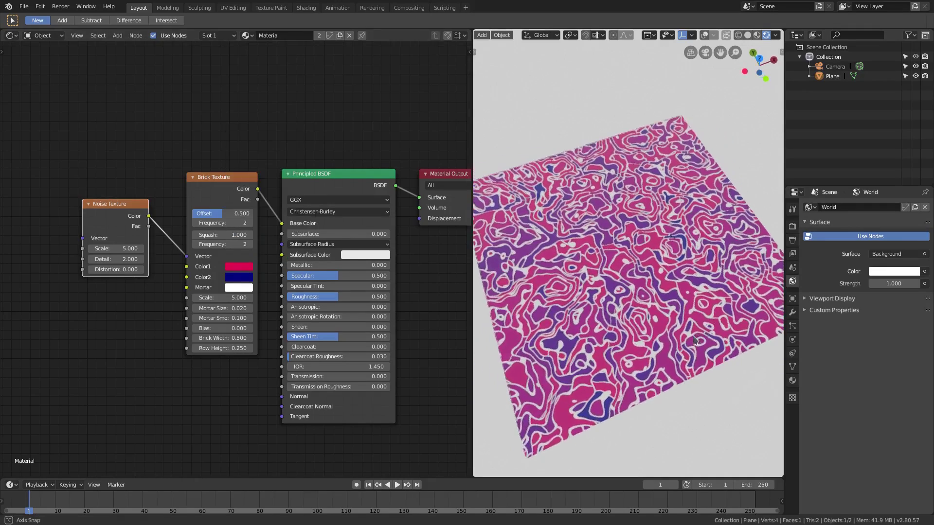
middle_drag(485, 329, 474, 338)
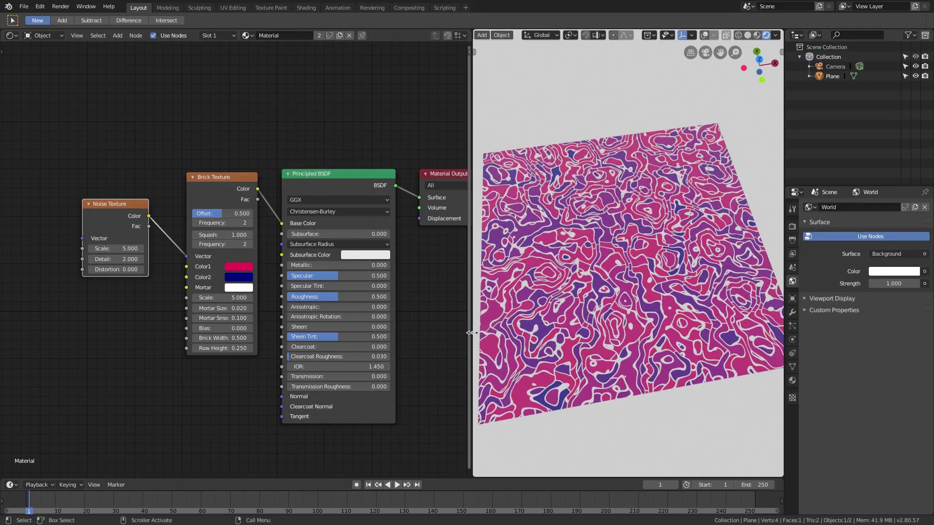
drag(472, 333, 428, 333)
scroll(618, 290, up, 5)
scroll(618, 290, up, 3)
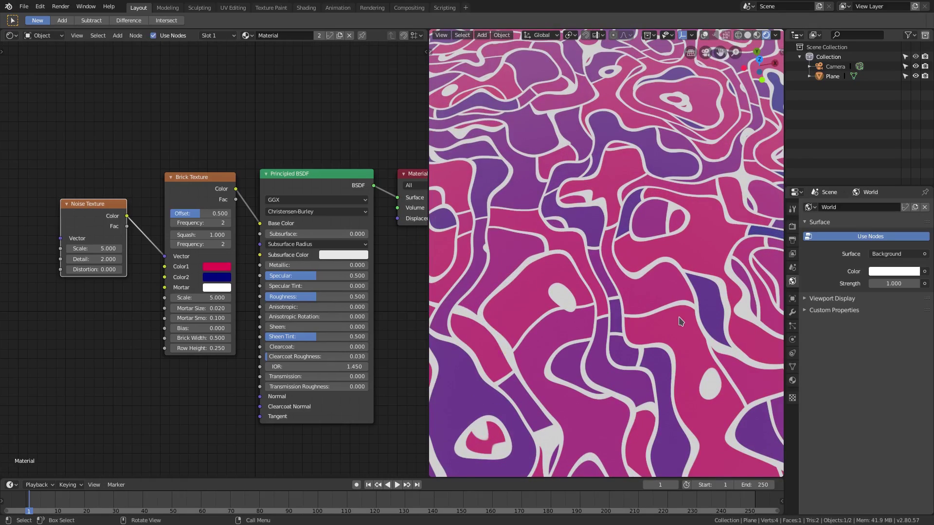
scroll(657, 339, up, 3)
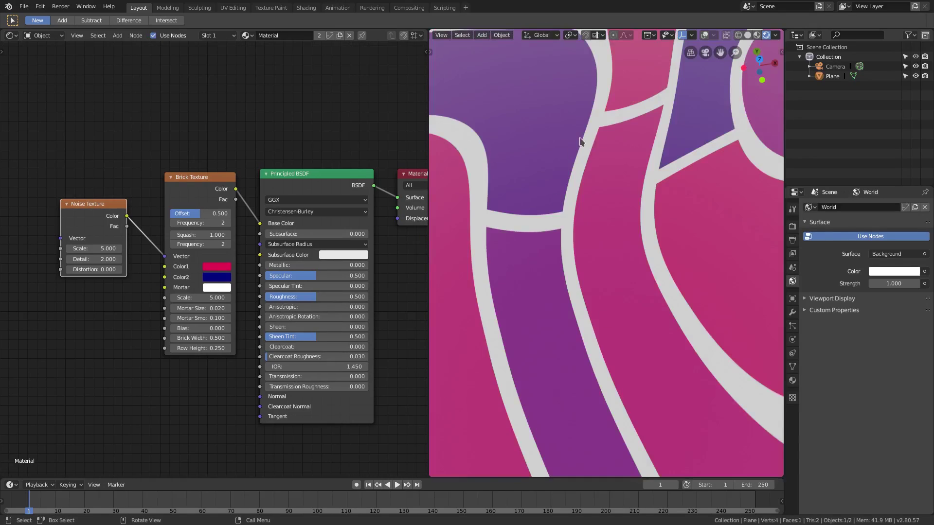
scroll(635, 272, down, 3)
scroll(635, 271, down, 3)
scroll(633, 274, down, 3)
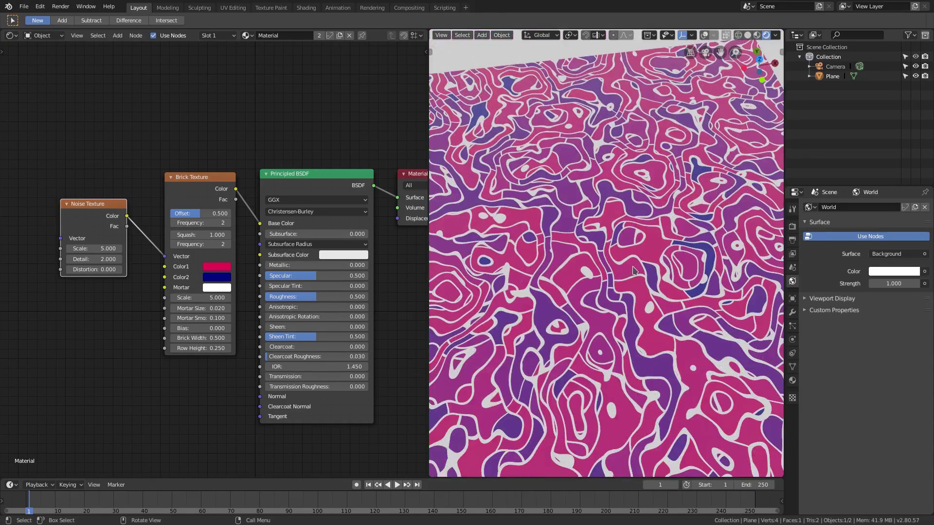
scroll(610, 283, down, 2)
middle_drag(609, 282, 616, 314)
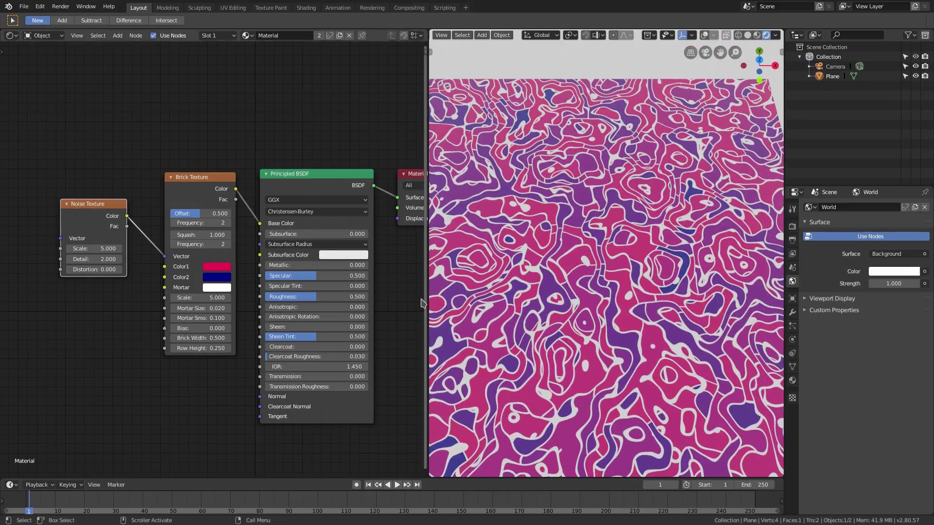
Step: Set the Brick Texture Scale to 2.5
drag(428, 301, 410, 301)
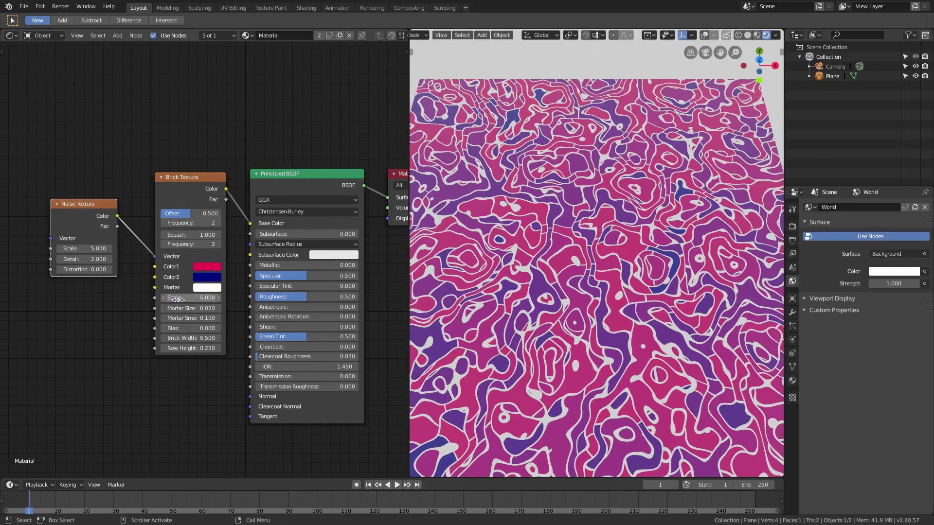
mouse_move(193, 298)
mouse_down()
mouse_move(161, 298)
mouse_move(197, 298)
mouse_up()
scroll(650, 321, down, 3)
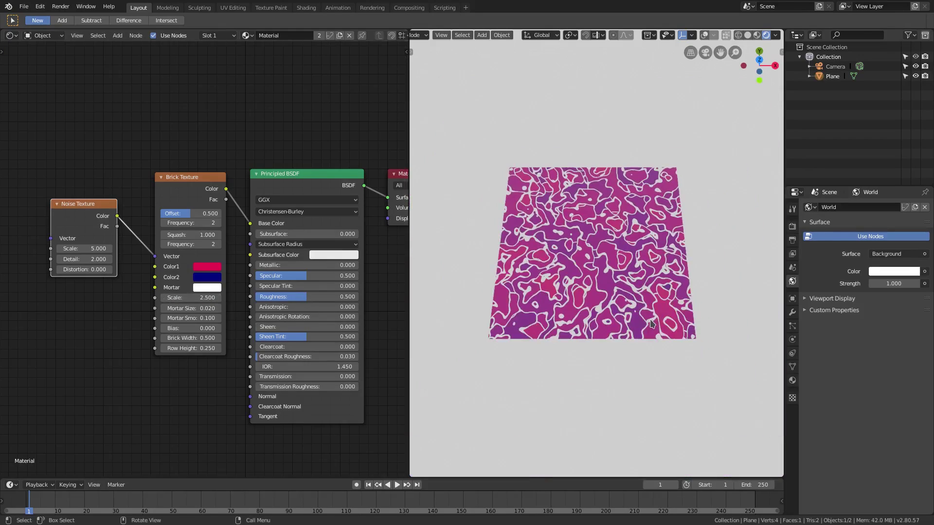
middle_drag(650, 322, 664, 307)
scroll(664, 307, up, 2)
Step: Fine-tune the brightness of Color2 and Color1 in their colour pickers
click(212, 267)
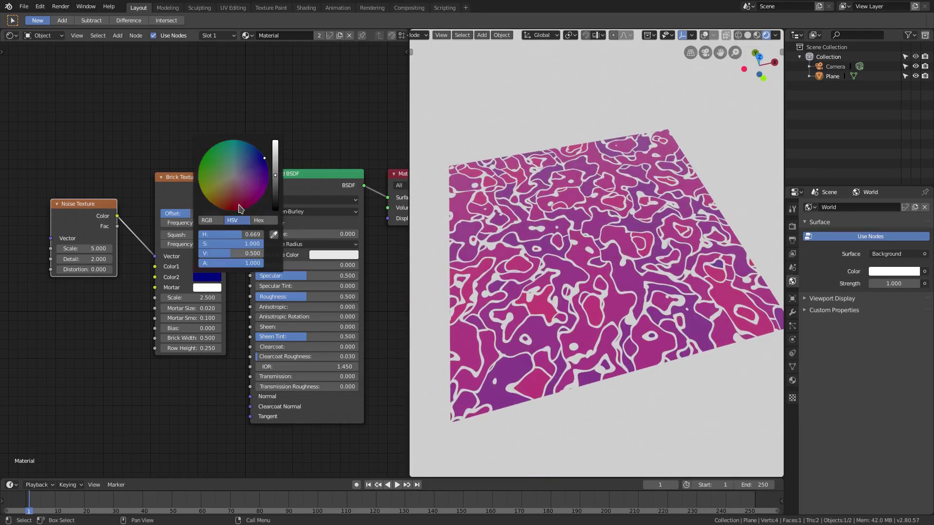
mouse_move(275, 178)
mouse_down()
mouse_move(275, 201)
mouse_move(275, 144)
mouse_up()
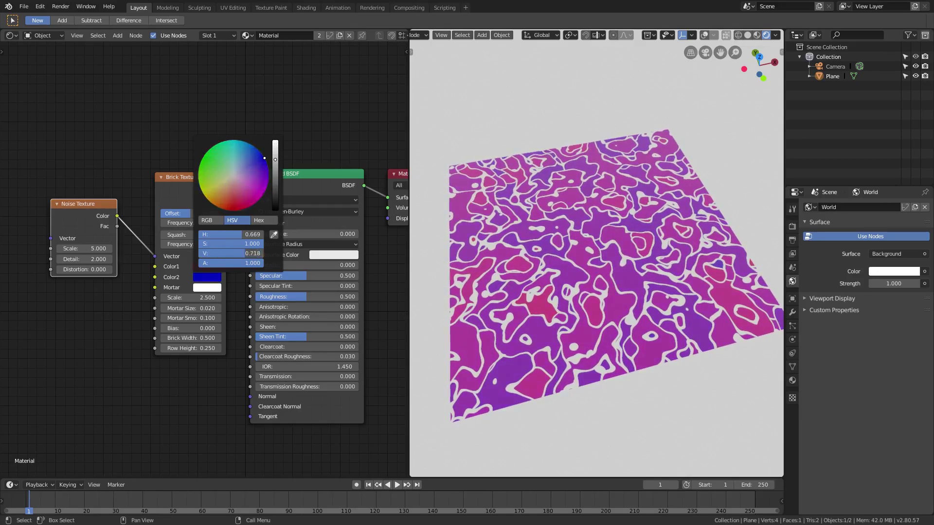
drag(259, 253, 244, 253)
click(217, 267)
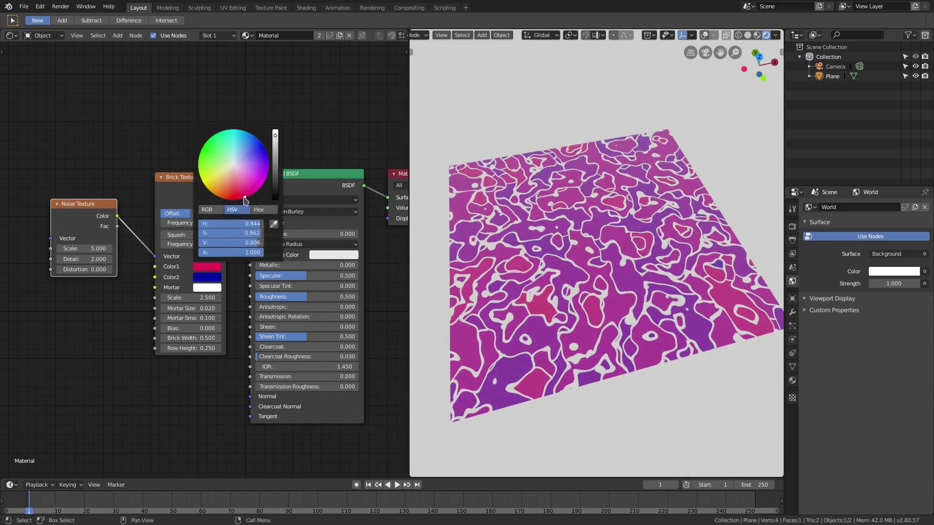
drag(277, 166, 276, 144)
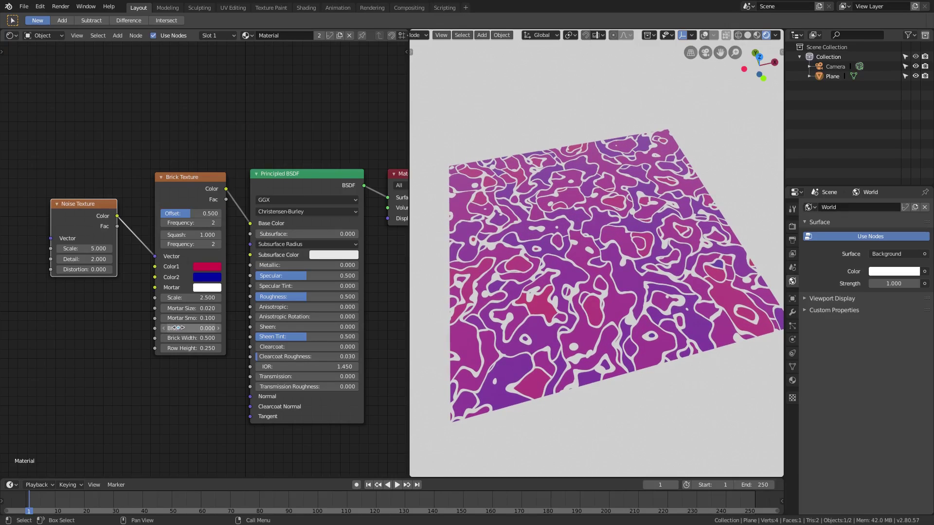
drag(192, 328, 179, 329)
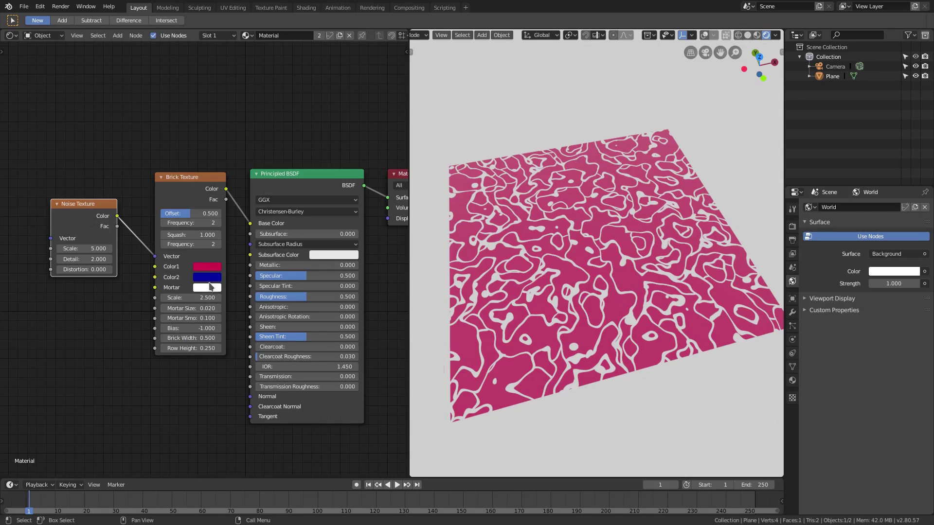
drag(191, 328, 208, 328)
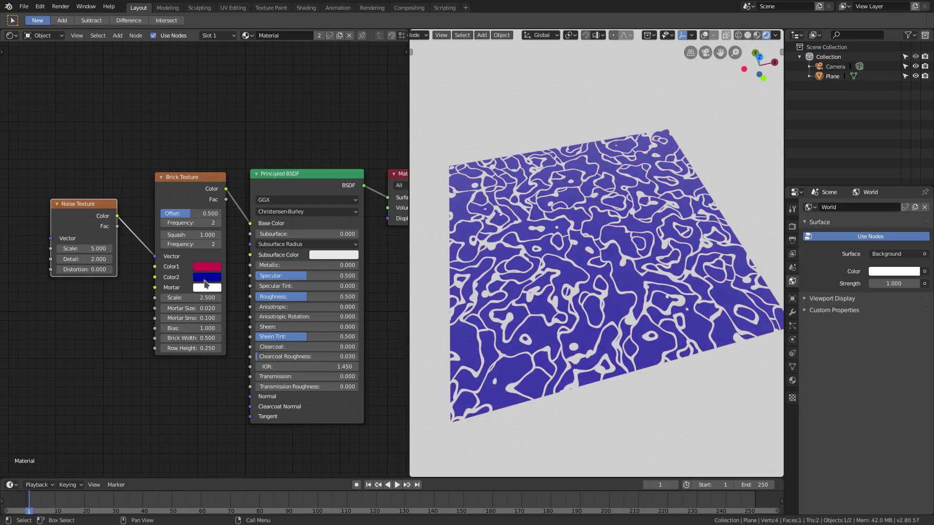
click(195, 328)
text(0)
key(Return)
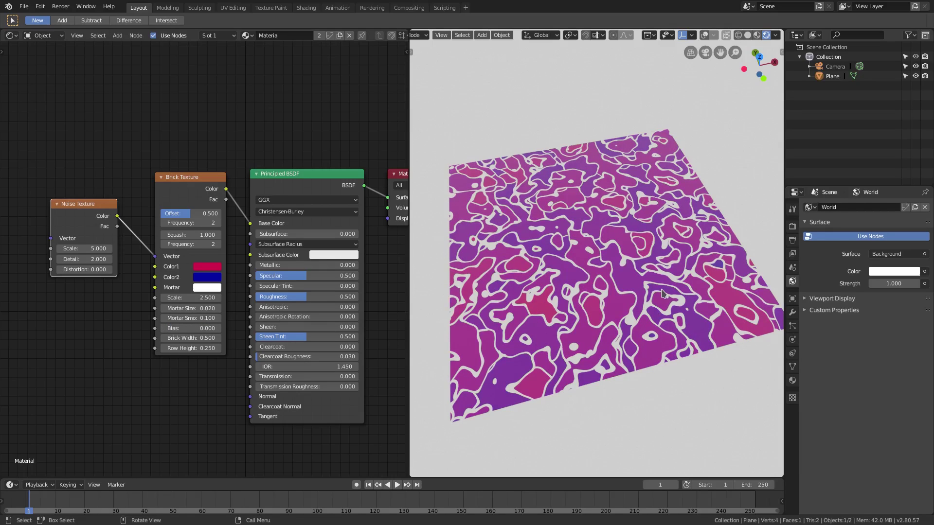
Step: Try different Brick Width values, entering 1.4 and then dragging up to 11.5
mouse_move(191, 338)
mouse_down()
mouse_move(207, 338)
mouse_move(175, 338)
mouse_up()
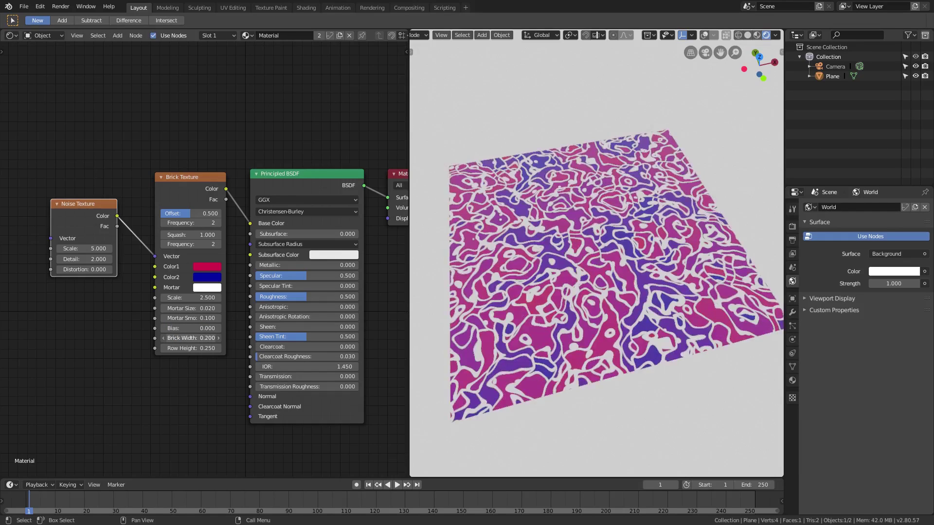
click(163, 338)
middle_drag(584, 255, 599, 219)
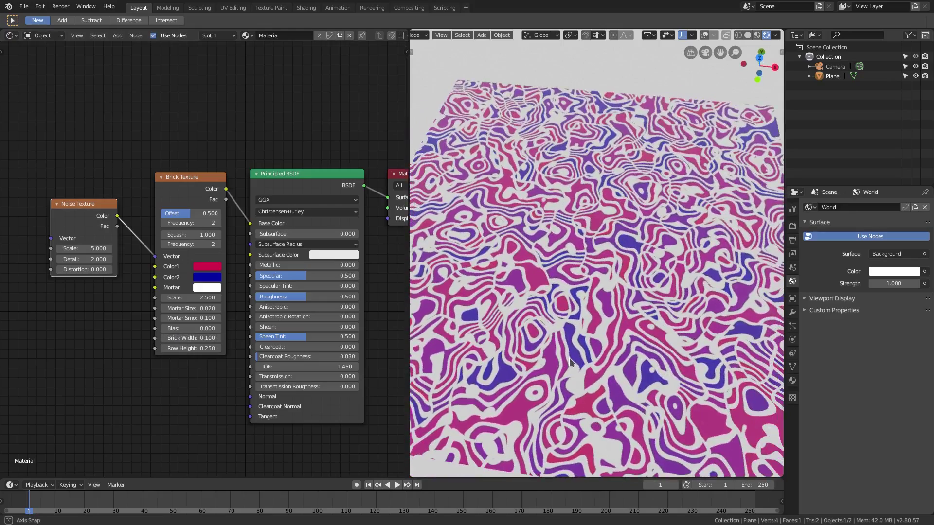
click(192, 338)
text(1.4)
key(Return)
drag(191, 337, 219, 338)
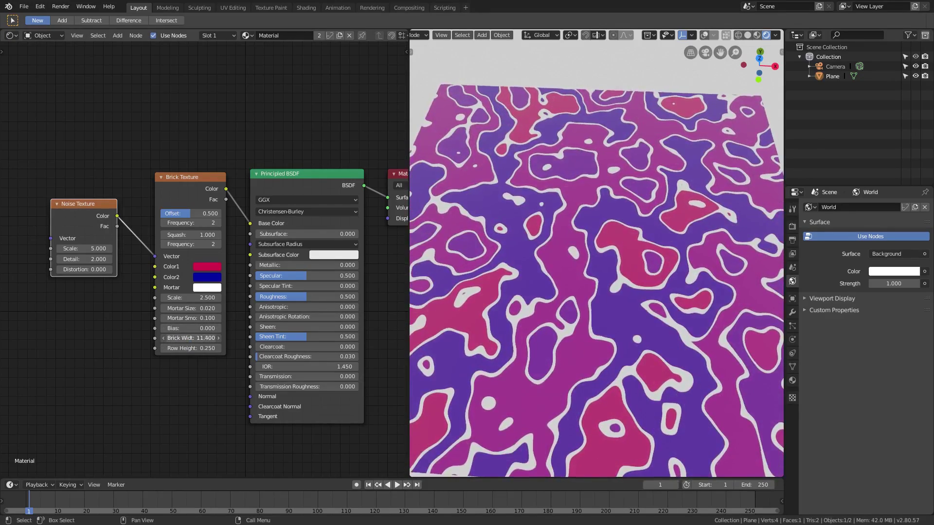
scroll(544, 353, down, 5)
scroll(597, 351, down, 2)
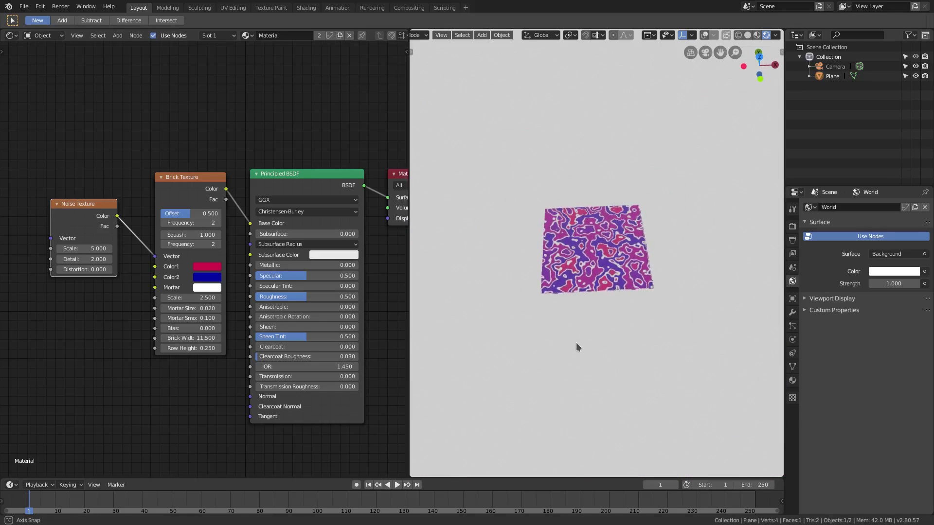
scroll(577, 347, up, 5)
scroll(653, 157, down, 3)
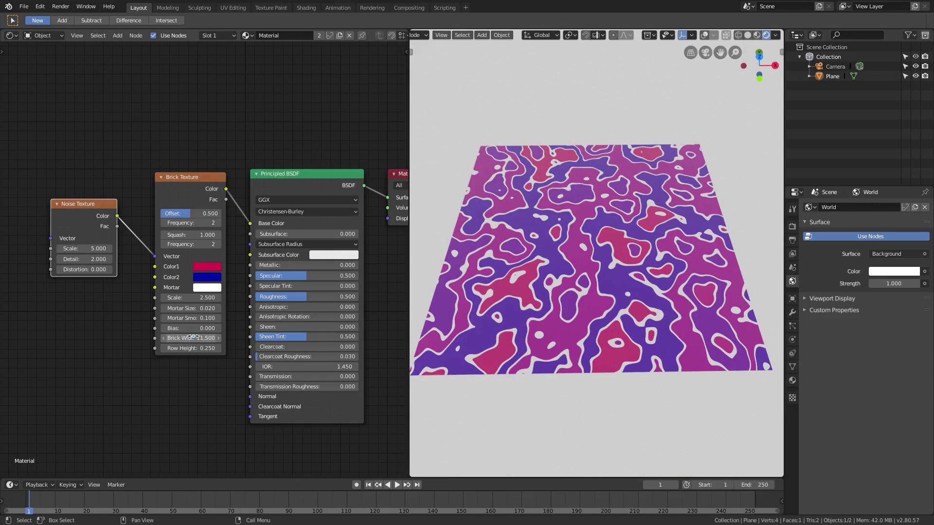
Step: Undo a zero Brick Width, set it to 57.8, and raise Row Height to 0.45
click(193, 339)
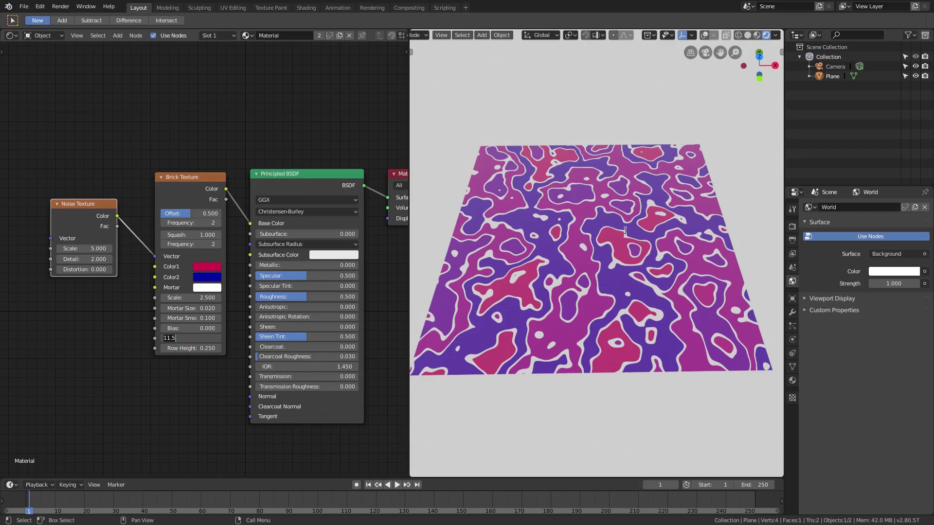
key(Return)
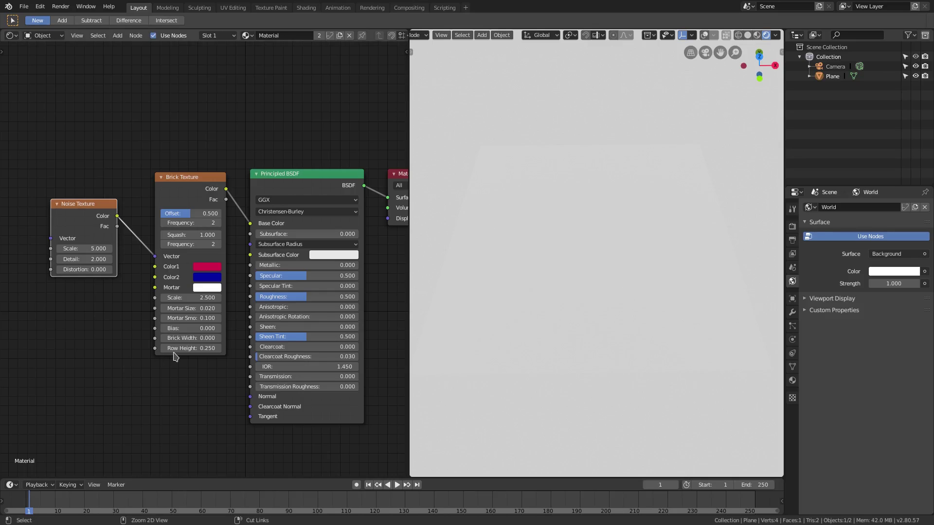
key(ctrl+z)
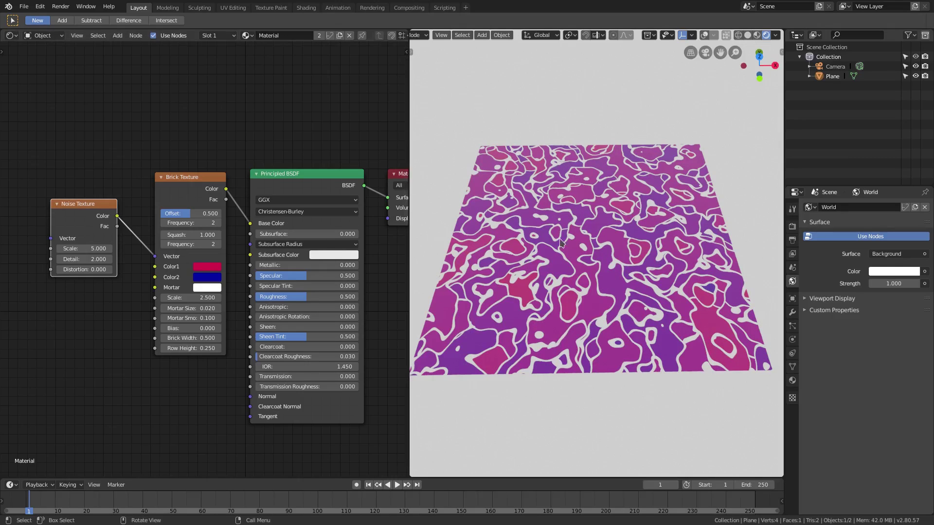
drag(182, 337, 241, 336)
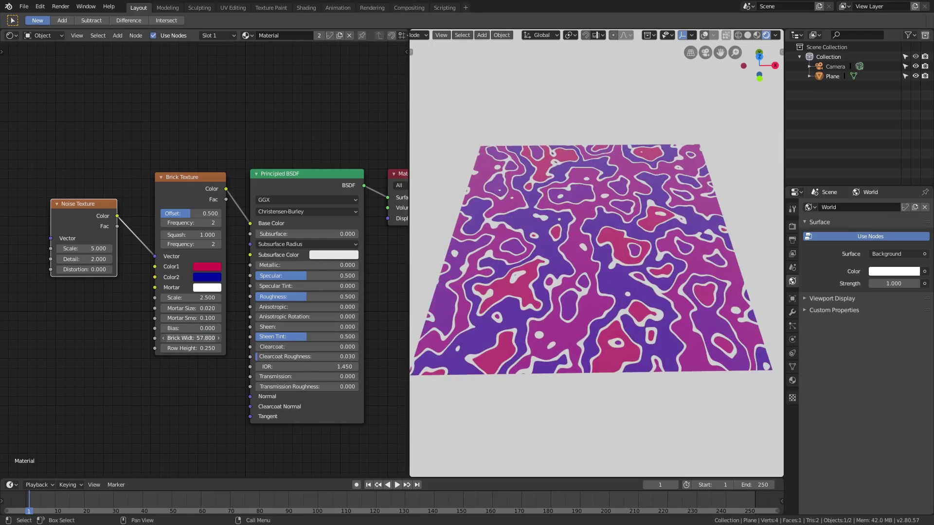
middle_drag(569, 282, 628, 292)
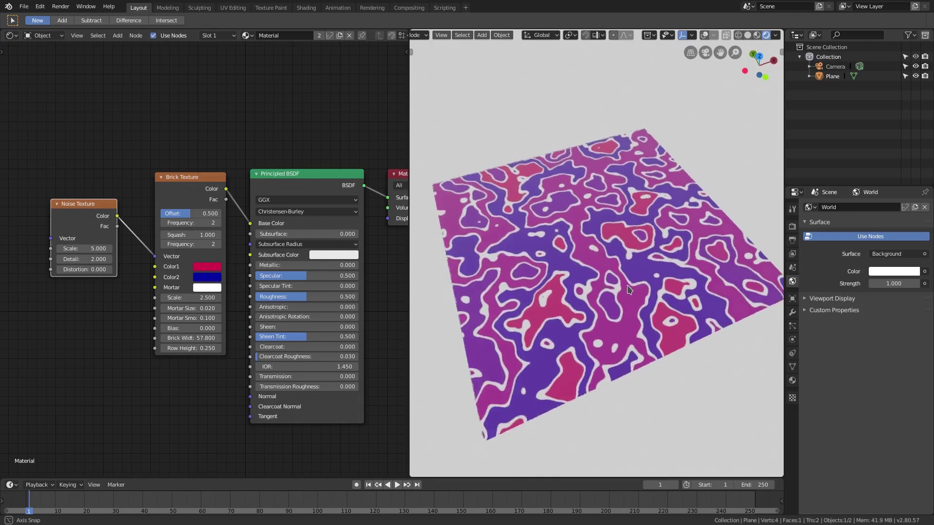
mouse_move(196, 348)
mouse_down()
mouse_move(175, 349)
mouse_move(216, 348)
mouse_up()
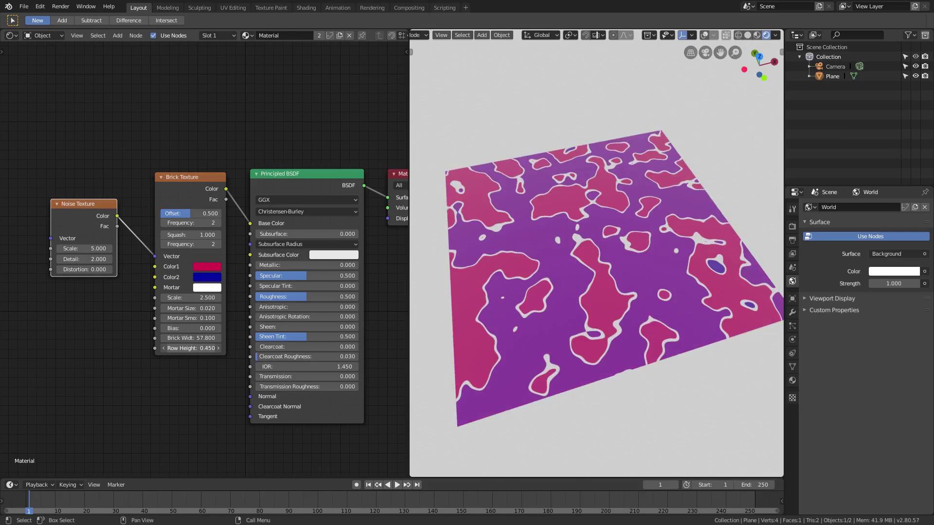
Step: Reset the Brick Texture Row Height to 0.25
click(195, 348)
text(.25)
key(Return)
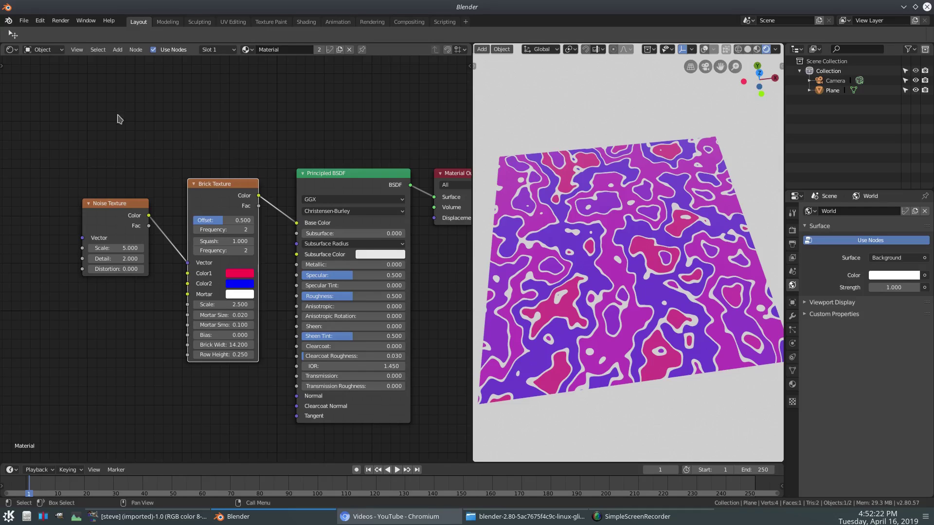
Step: Go fullscreen and pull the Noise Texture and Material Output nodes beside the Brick Texture
click(77, 25)
click(117, 56)
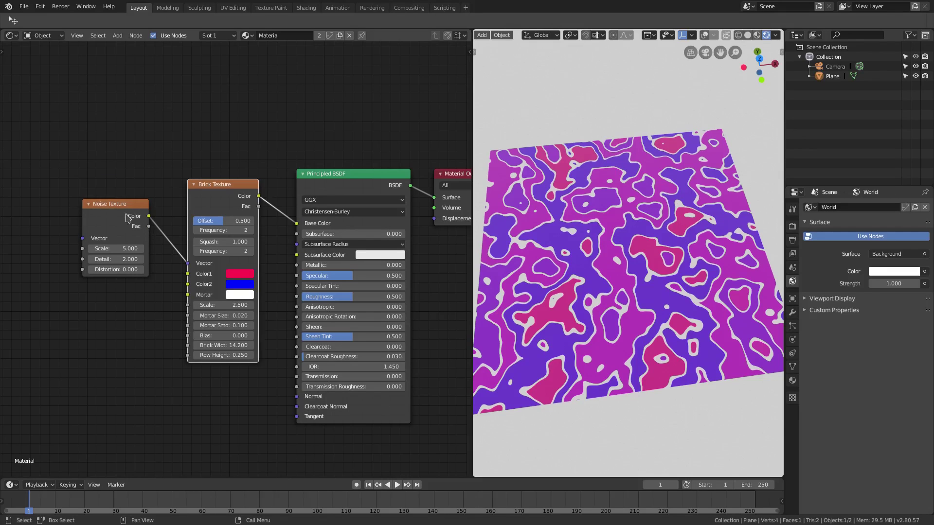
drag(136, 215, 157, 196)
drag(222, 183, 237, 179)
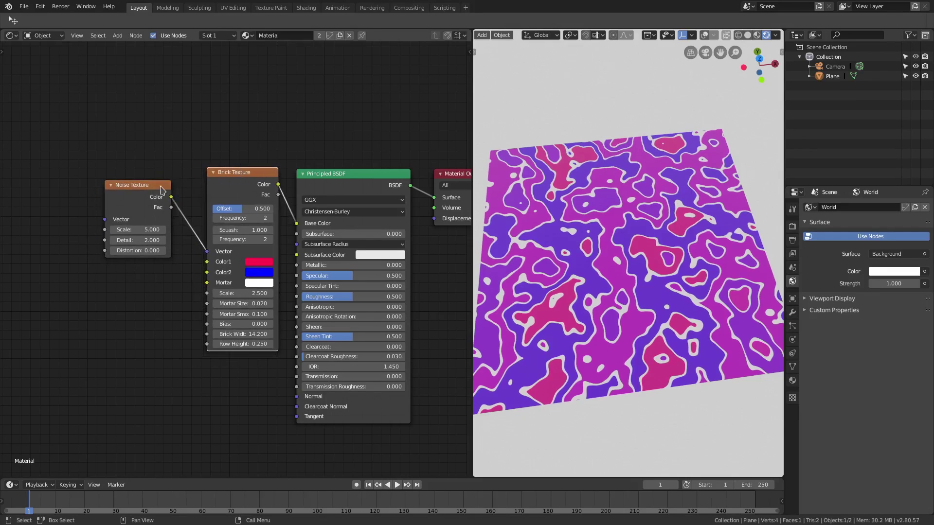
drag(161, 192, 179, 191)
middle_drag(175, 308, 116, 313)
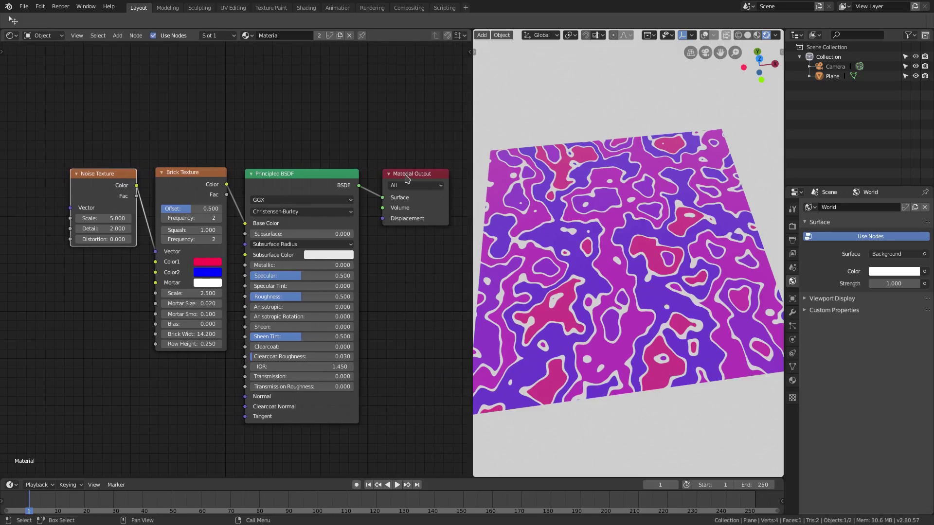
drag(406, 179, 398, 177)
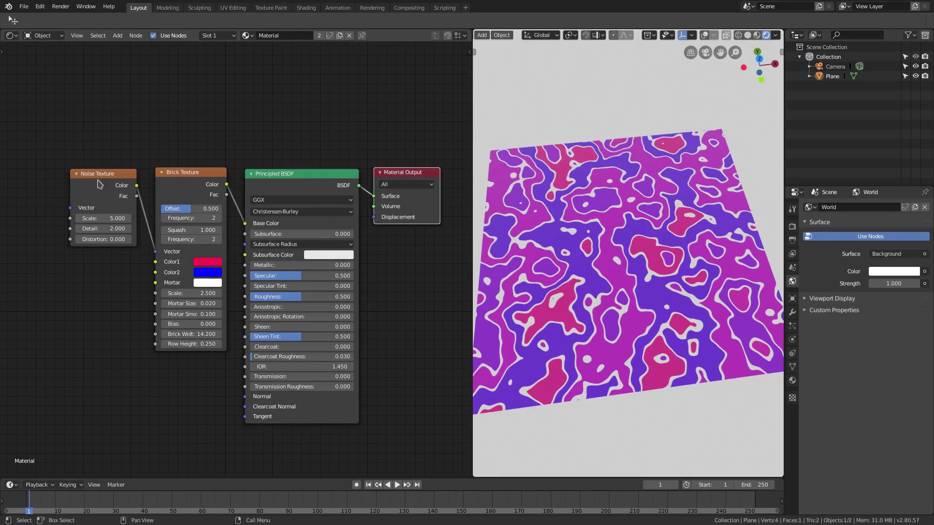
mouse_move(104, 186)
mouse_down()
mouse_move(127, 217)
mouse_move(95, 218)
mouse_up()
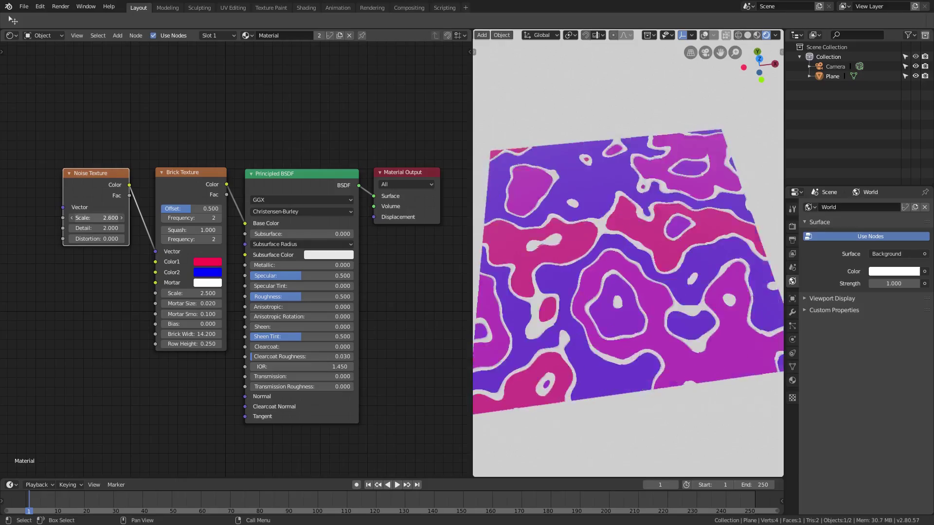
drag(95, 218, 117, 228)
scroll(600, 296, up, 5)
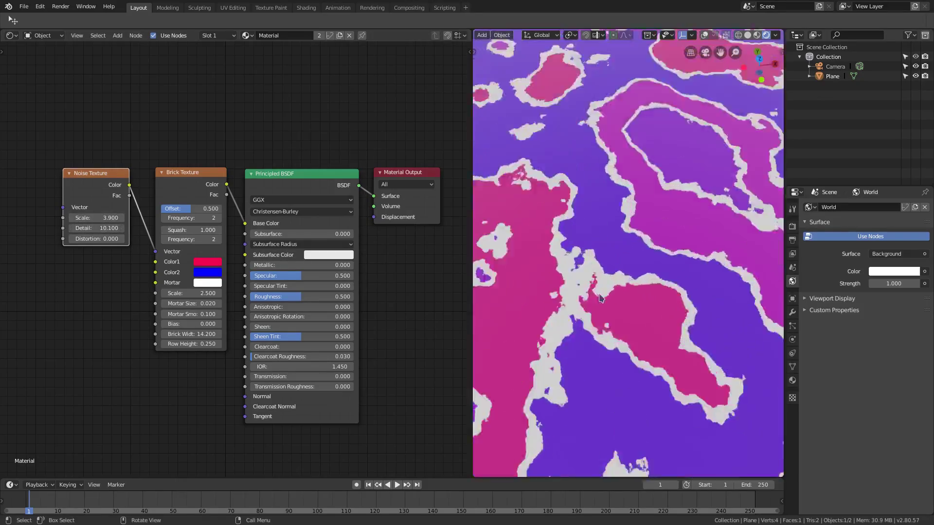
scroll(600, 298, down, 2)
middle_drag(626, 265, 659, 264)
scroll(661, 269, down, 3)
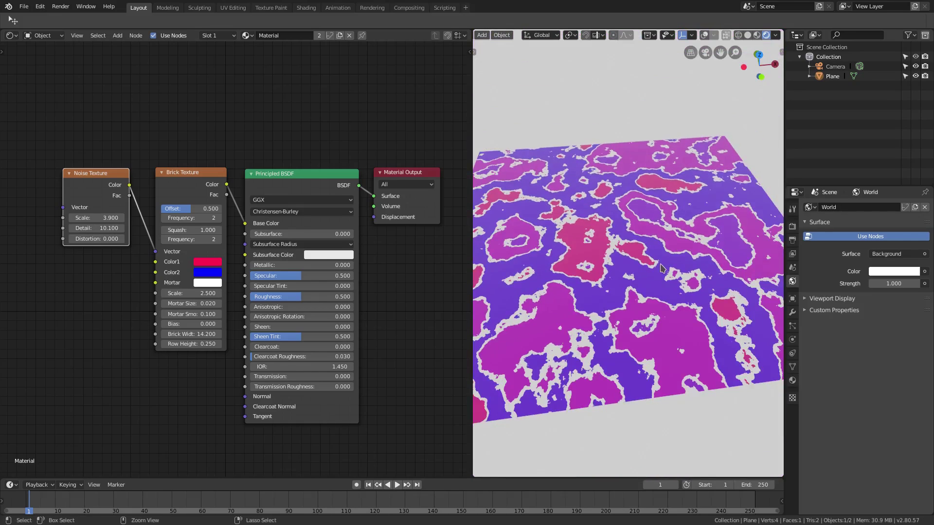
key(ctrl+z)
middle_drag(251, 160, 241, 172)
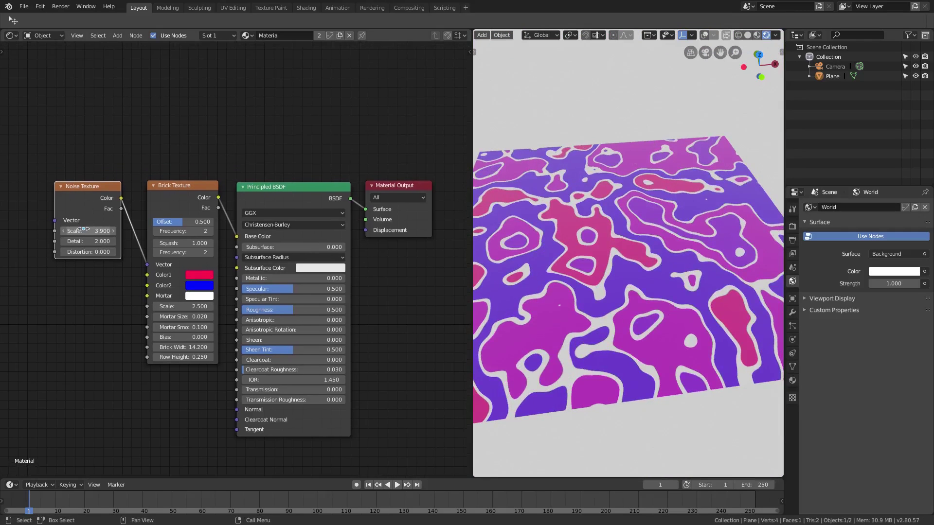
drag(83, 230, 176, 142)
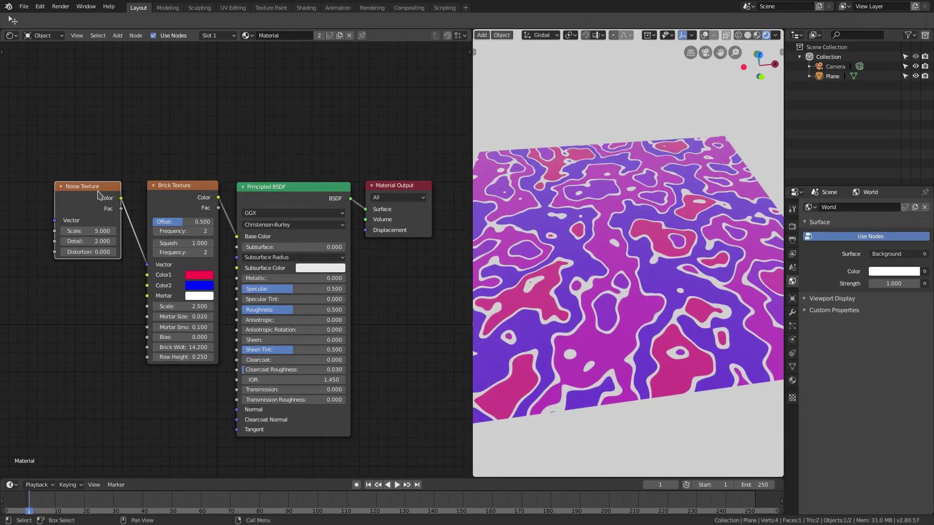
Step: Delete the Noise Texture and add a Musgrave Texture node left of the Brick Texture
key(x)
key(shift+a)
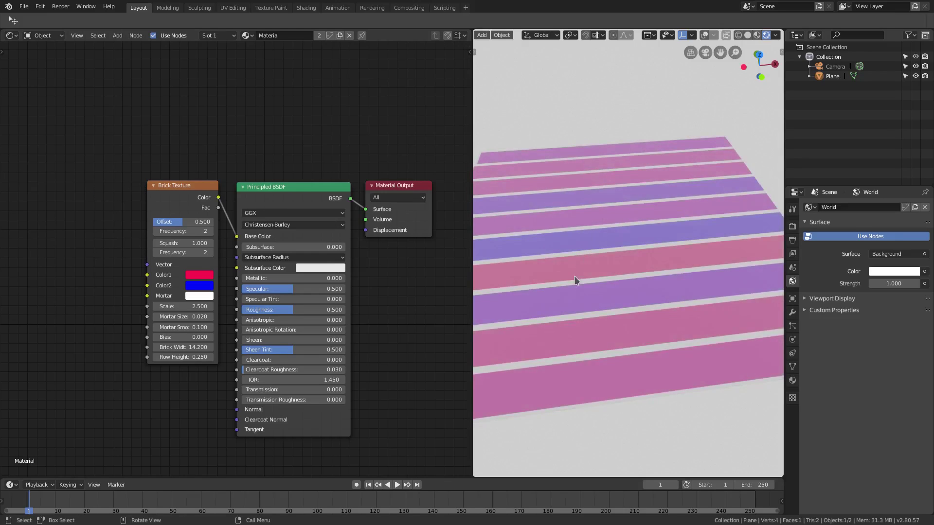
scroll(575, 282, down, 3)
mouse_move(574, 324)
middle_down()
mouse_move(671, 183)
mouse_move(616, 194)
middle_up()
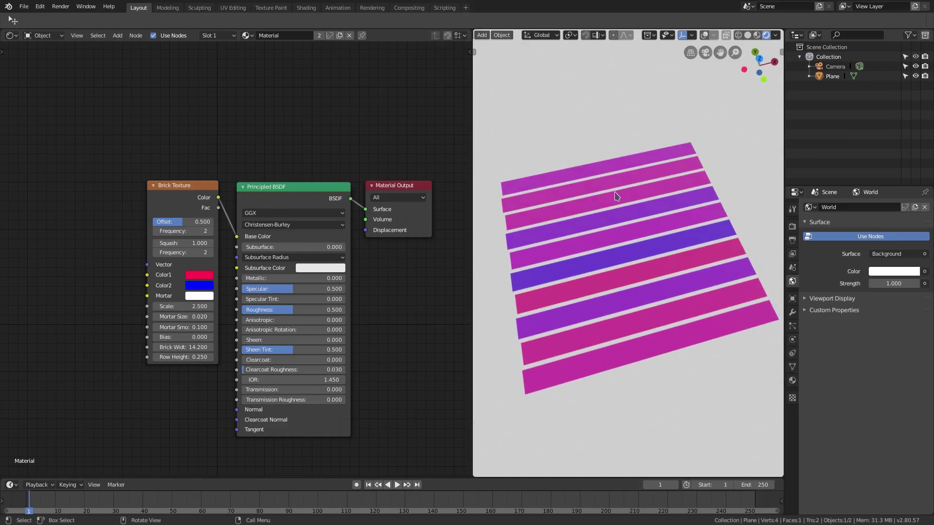
key(shift+a)
click(158, 173)
text(mus)
click(183, 191)
click(80, 189)
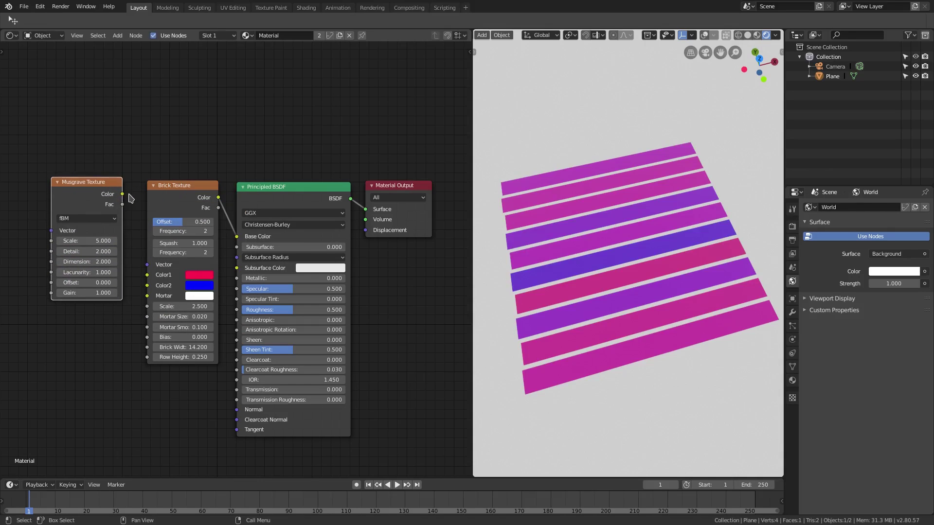
Step: Link Musgrave Color to the Brick Vector input and set Musgrave Scale to -0.8
drag(122, 194, 148, 266)
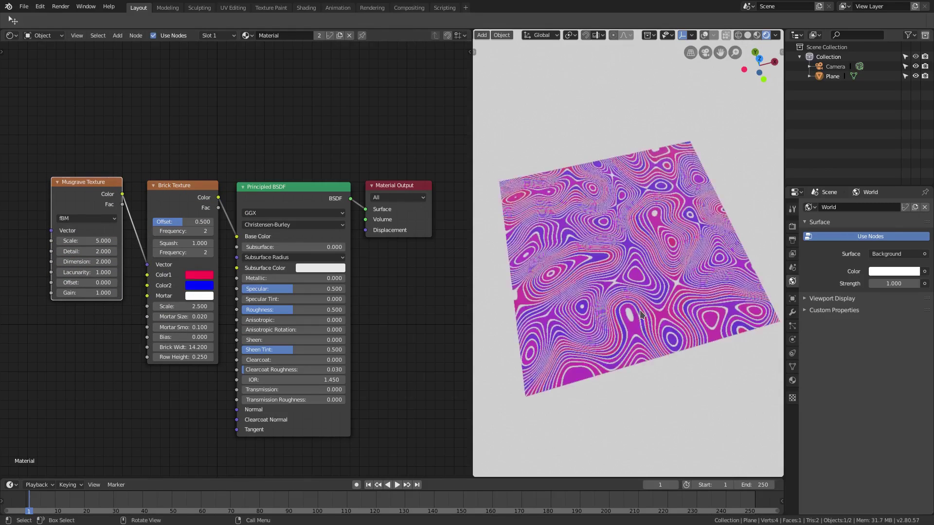
scroll(640, 307, up, 2)
scroll(639, 307, up, 1)
scroll(640, 307, up, 2)
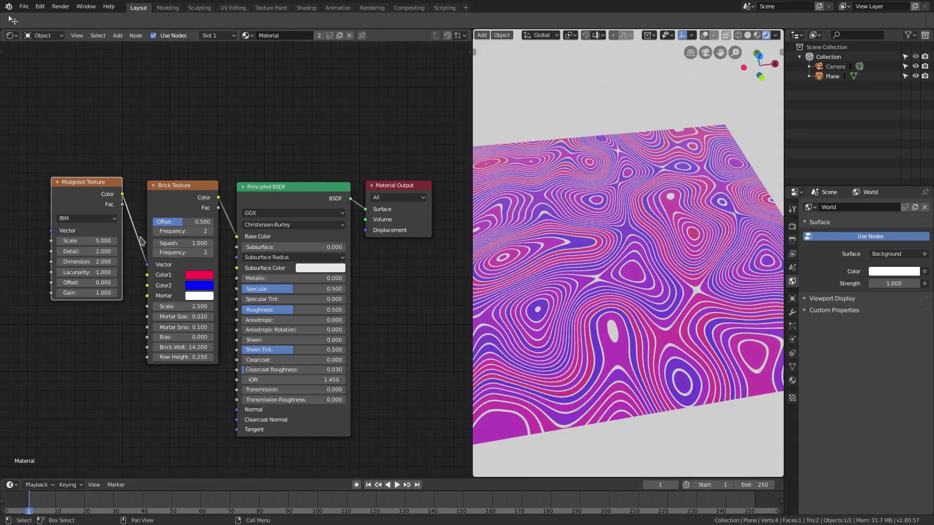
drag(91, 238, 58, 240)
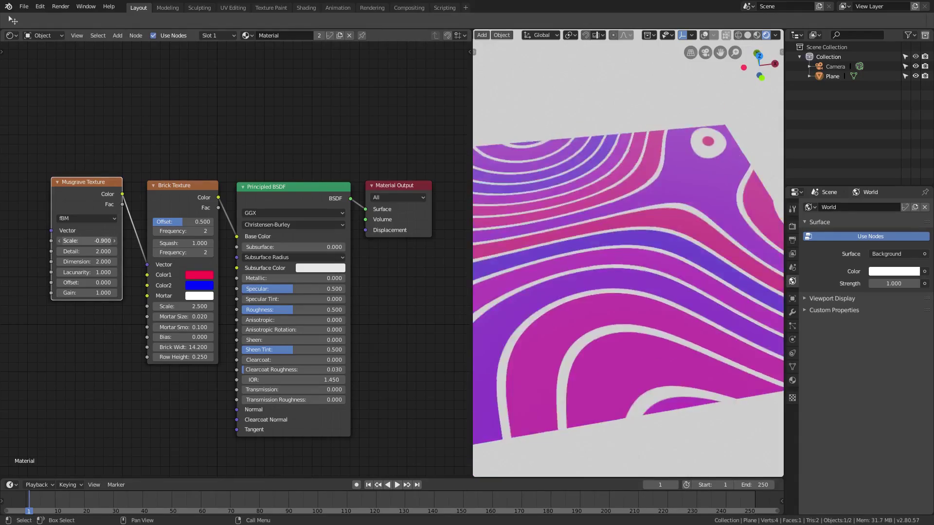
scroll(494, 290, down, 3)
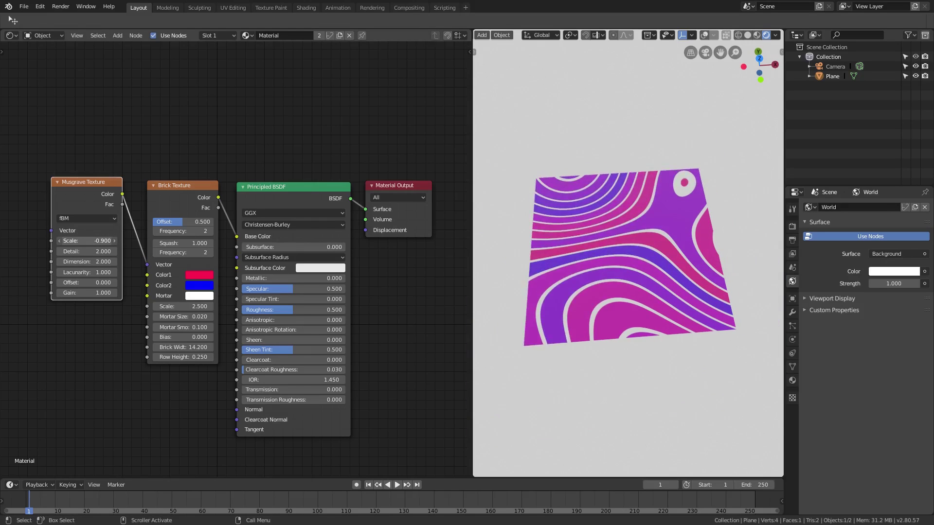
mouse_move(88, 240)
mouse_down()
mouse_move(102, 240)
mouse_move(83, 240)
mouse_up()
scroll(552, 313, down, 2)
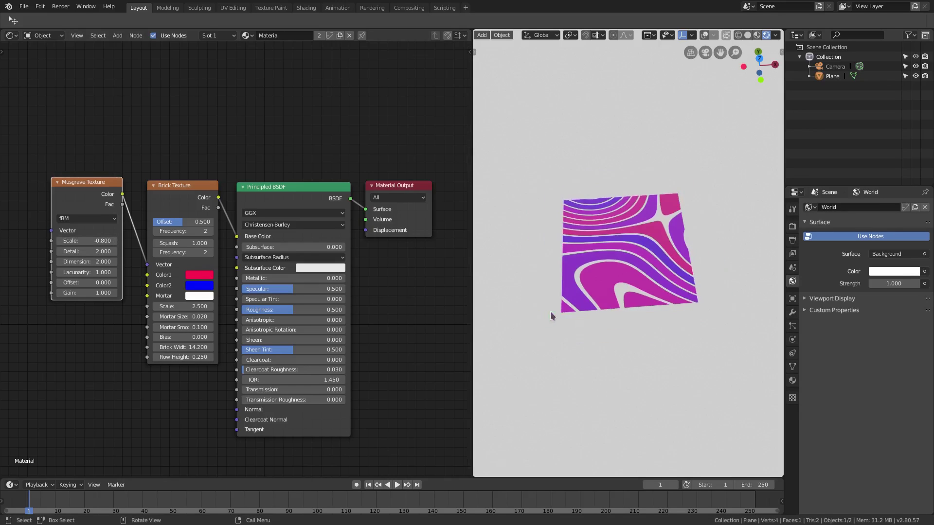
Step: Try green, pink and cyan for brick Color1, settling on yellow
middle_drag(552, 313, 559, 299)
scroll(559, 298, up, 4)
click(195, 281)
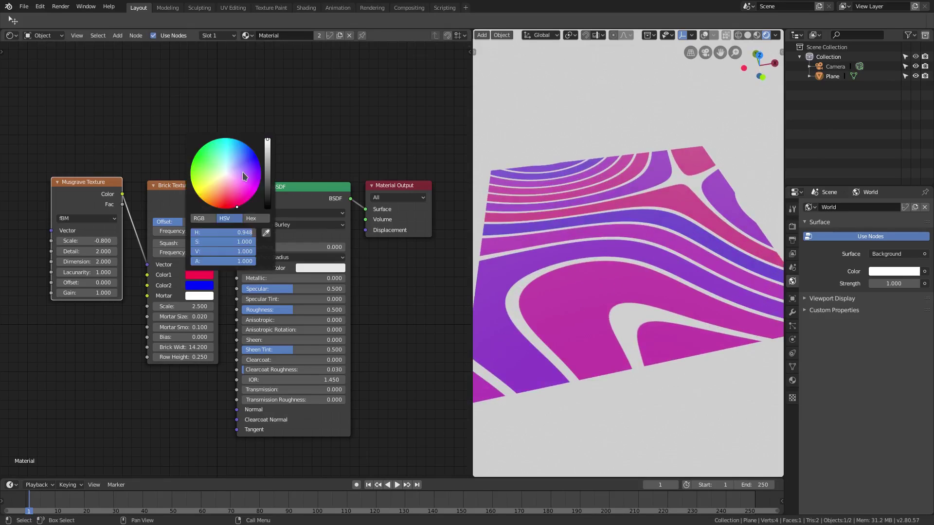
click(193, 160)
drag(193, 160, 194, 156)
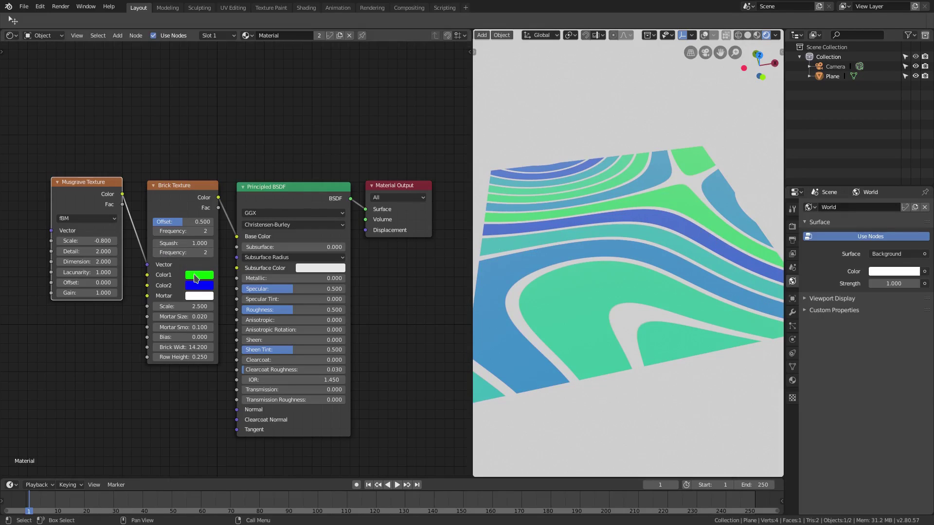
click(199, 275)
drag(235, 206, 252, 197)
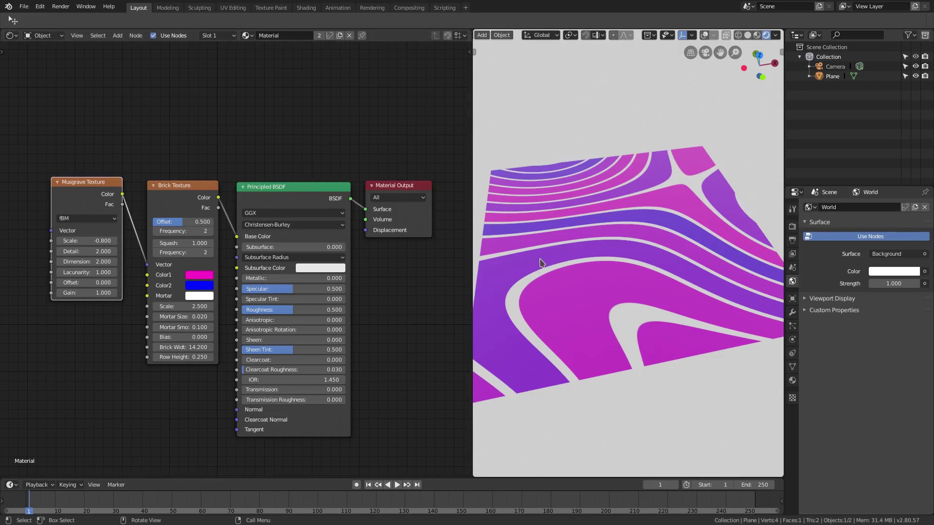
click(206, 278)
click(193, 159)
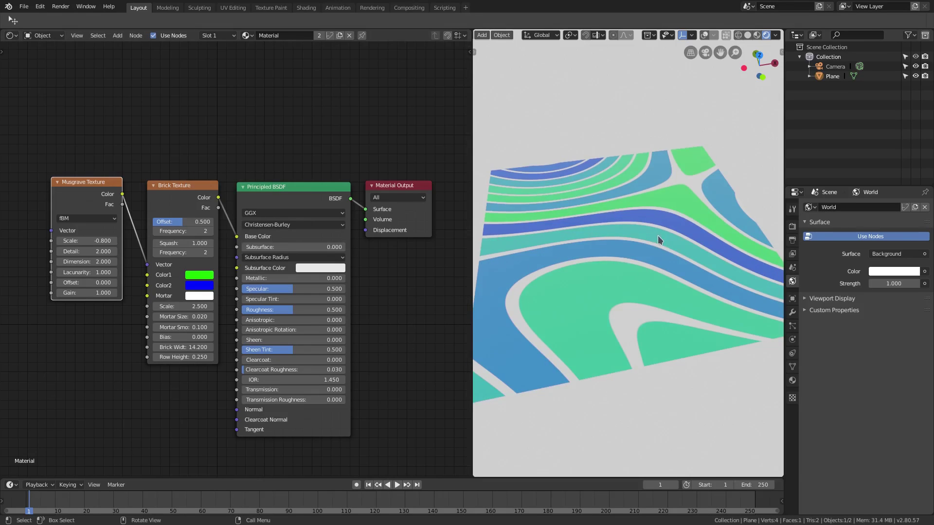
click(200, 275)
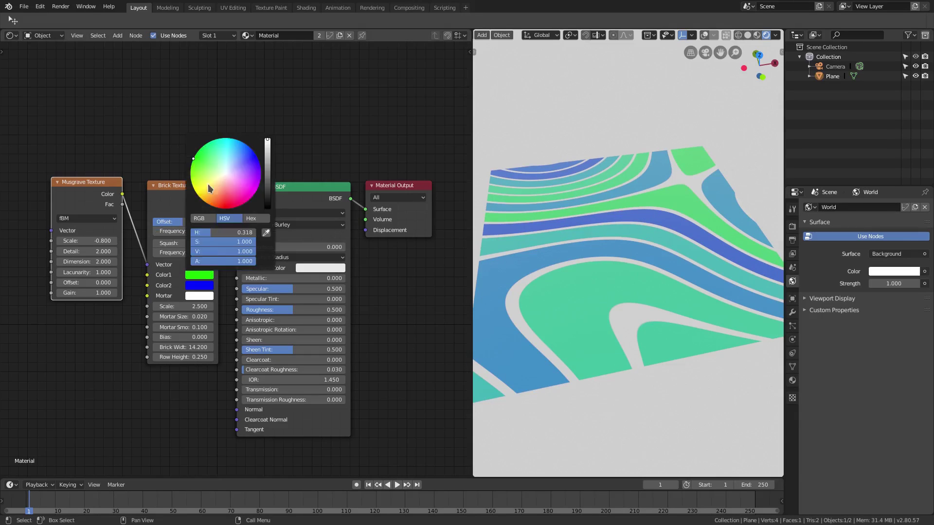
click(210, 140)
drag(210, 140, 199, 196)
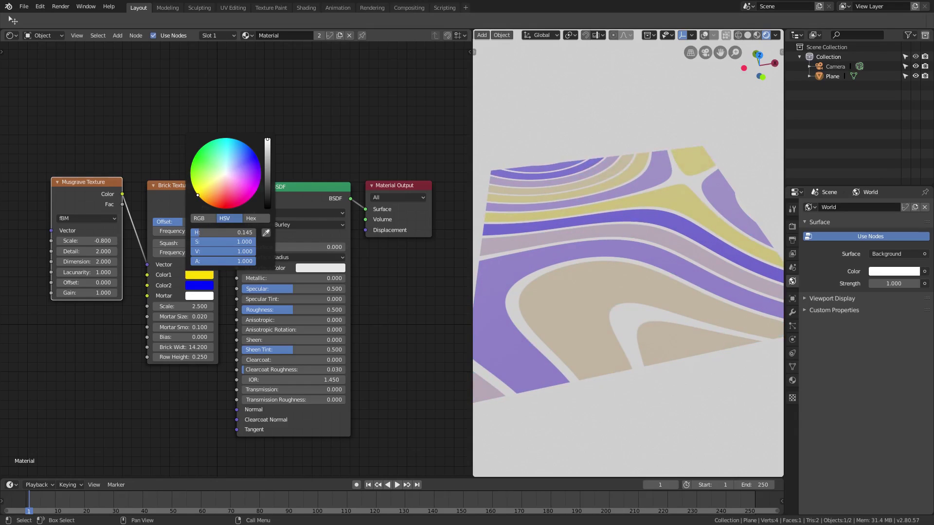
Step: Make brick Color2 a crimson-magenta hue and nudge the world light strength
click(203, 287)
click(259, 194)
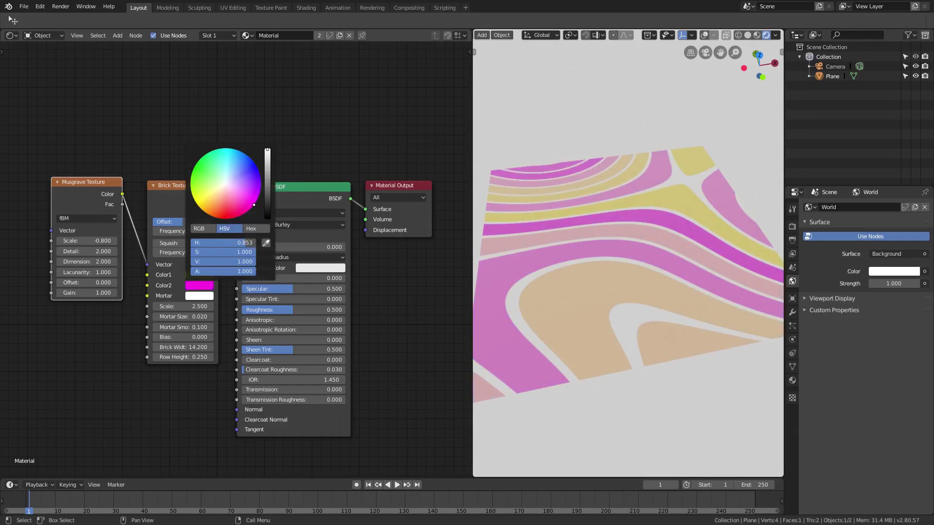
mouse_move(257, 199)
mouse_down()
mouse_move(224, 151)
mouse_move(200, 158)
mouse_move(212, 150)
mouse_move(193, 169)
mouse_move(197, 204)
mouse_move(241, 215)
mouse_up()
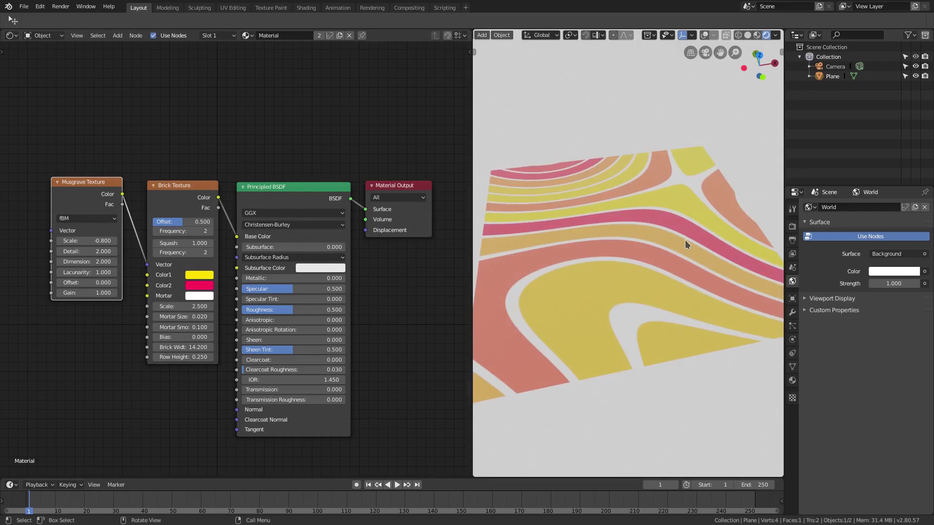
middle_drag(642, 292, 685, 311)
scroll(685, 311, up, 2)
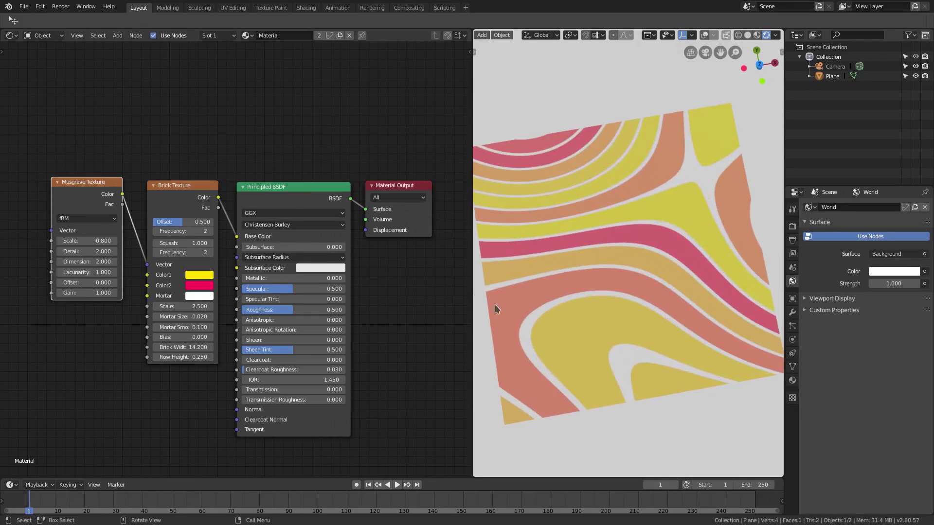
drag(899, 283, 893, 284)
Step: Set world light strength to 0.7 and the view transform to Default
click(892, 285)
text(0.7)
key(Return)
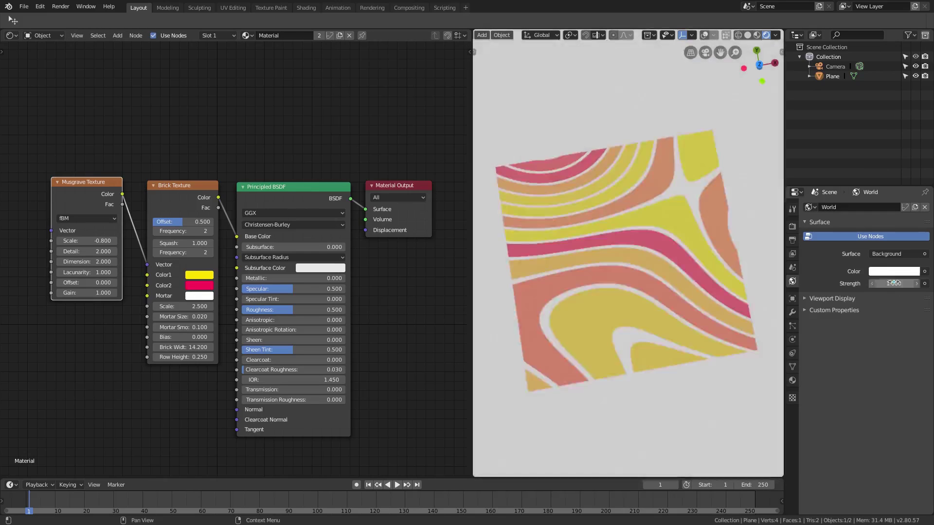
click(793, 226)
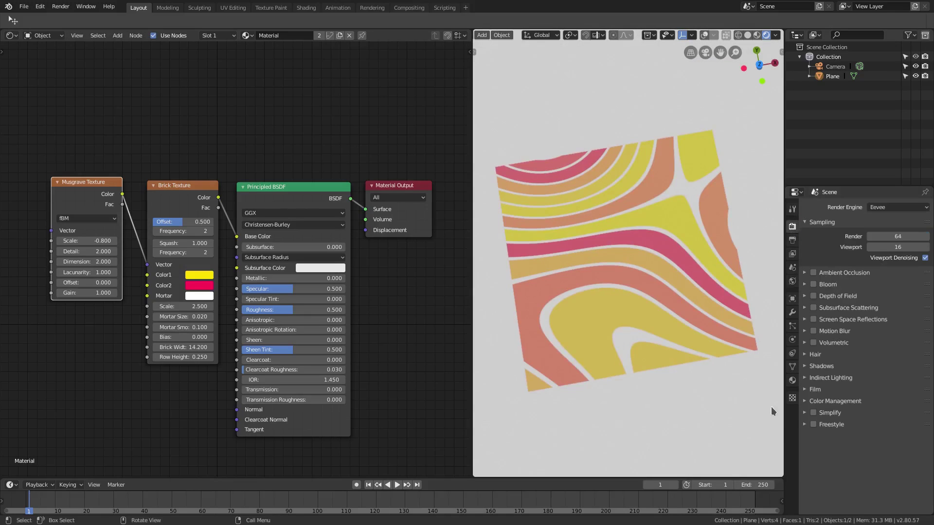
click(811, 404)
click(900, 431)
click(900, 426)
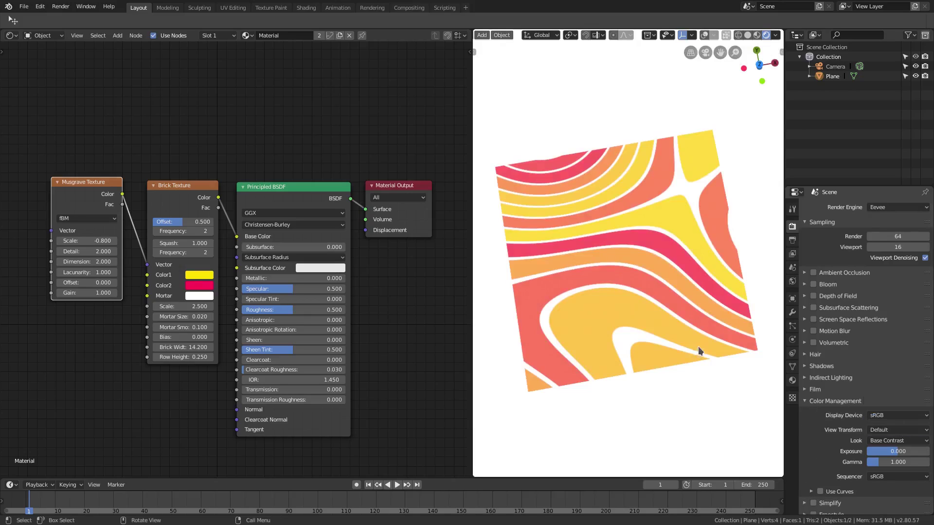
Step: Make brick Color1 magenta, briefly try Filmic, and keep the Default view transform
middle_drag(694, 348, 694, 328)
click(203, 278)
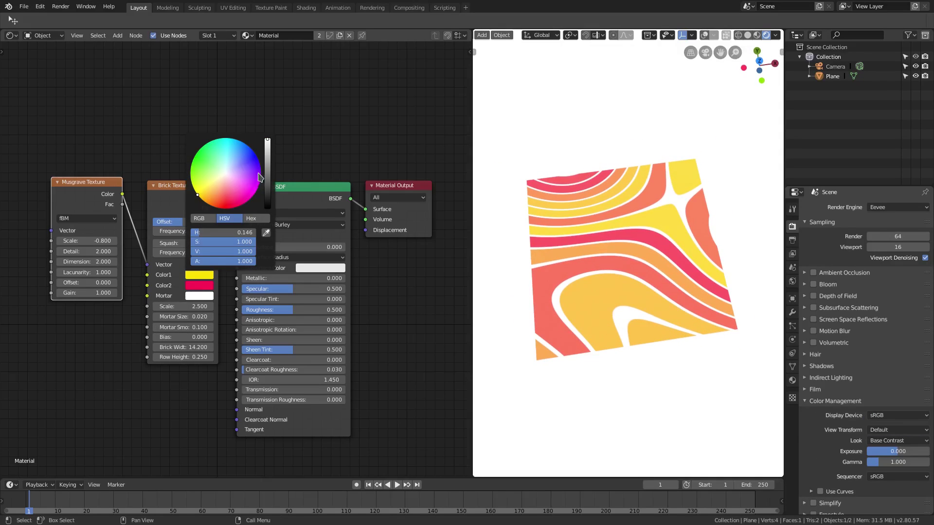
click(244, 186)
click(894, 431)
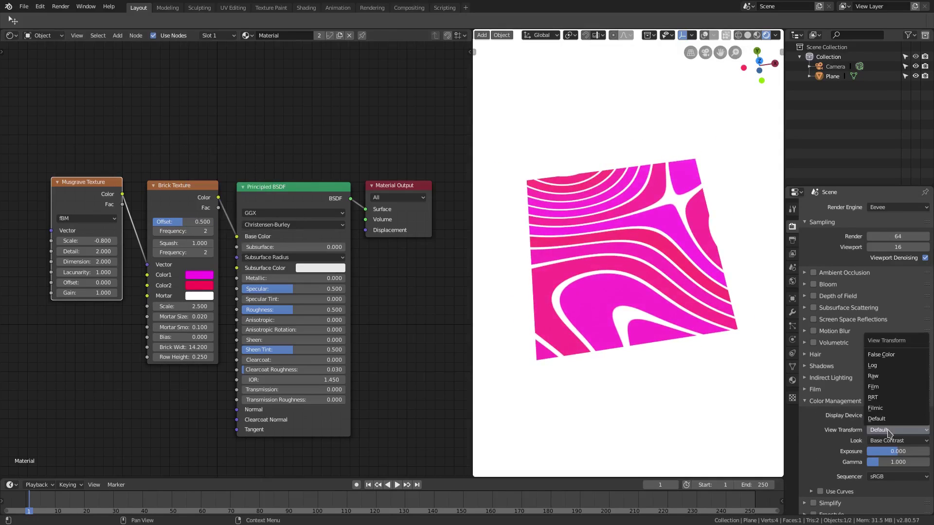
click(898, 410)
click(899, 430)
click(899, 419)
scroll(617, 340, up, 1)
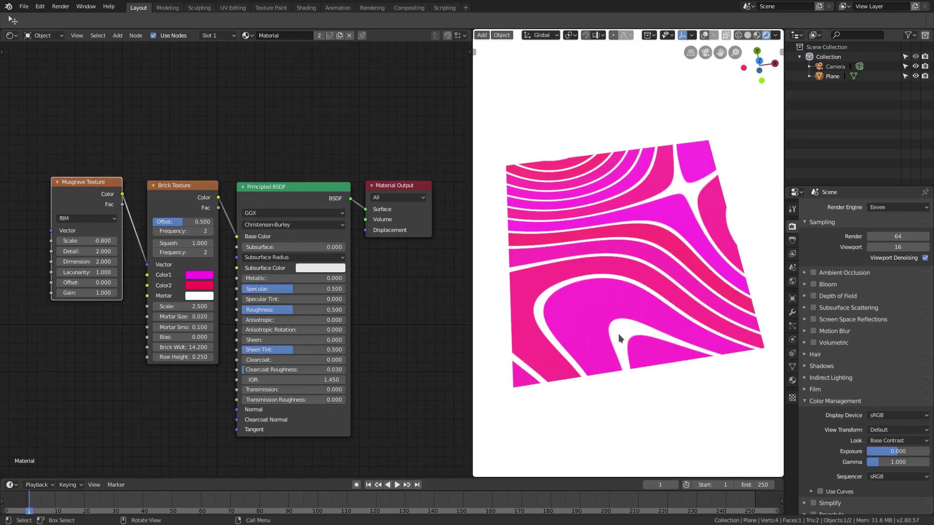
Step: Try green, magenta, pink and light violet-blue combinations for the two brick colours
click(189, 277)
mouse_move(237, 203)
mouse_down()
mouse_move(210, 141)
mouse_move(202, 147)
mouse_up()
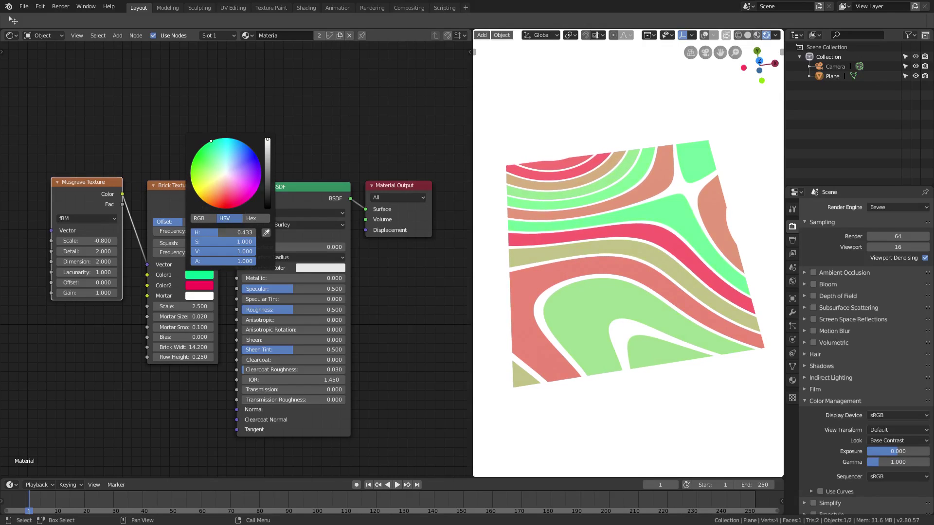
click(204, 290)
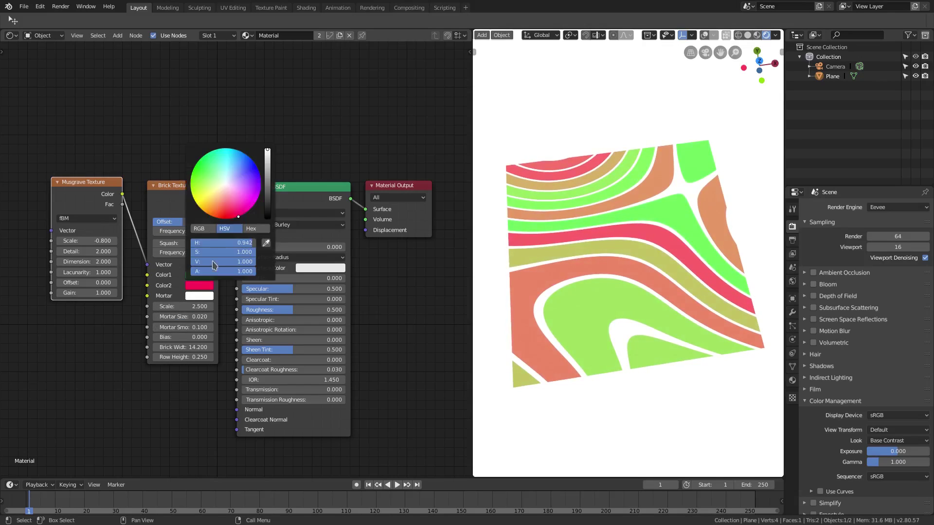
mouse_move(225, 226)
mouse_down()
mouse_move(261, 187)
mouse_move(247, 211)
mouse_move(226, 218)
mouse_move(254, 204)
mouse_move(258, 169)
mouse_move(241, 205)
mouse_move(243, 193)
mouse_up()
click(196, 275)
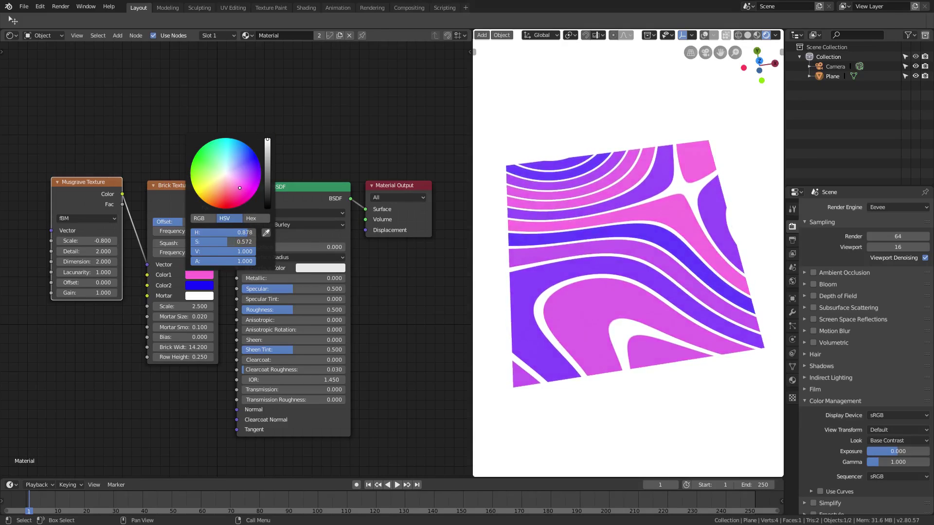
click(205, 287)
click(246, 170)
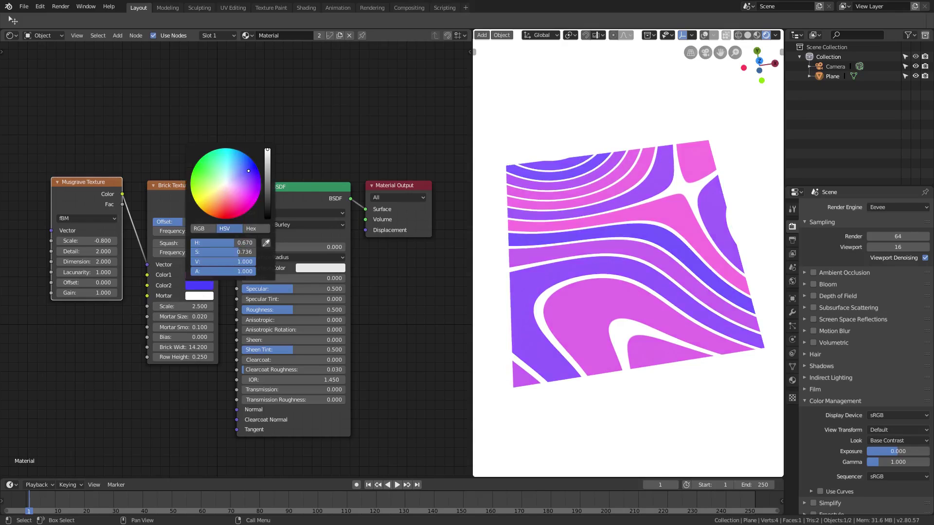
drag(246, 171, 243, 172)
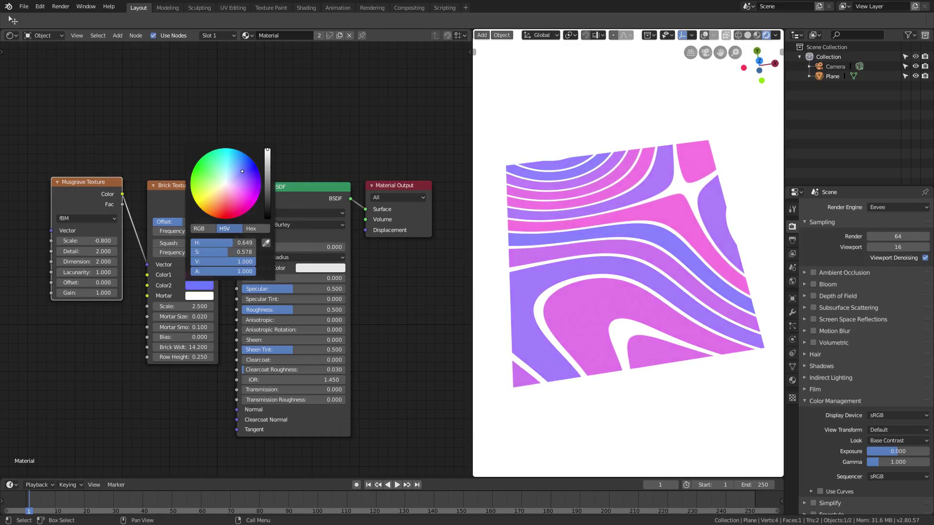
Step: Settle on mint green for Color1 and pink for Color2
click(210, 277)
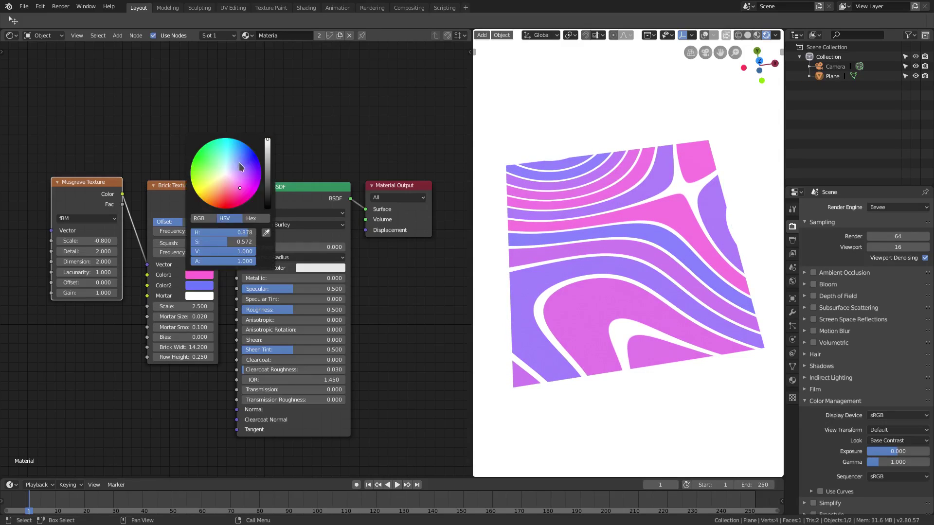
click(213, 167)
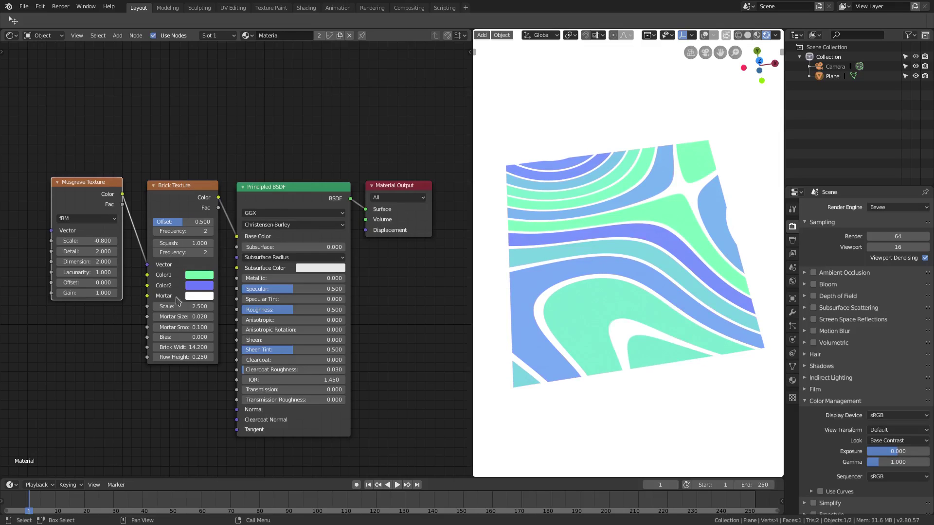
click(202, 284)
drag(226, 211, 236, 205)
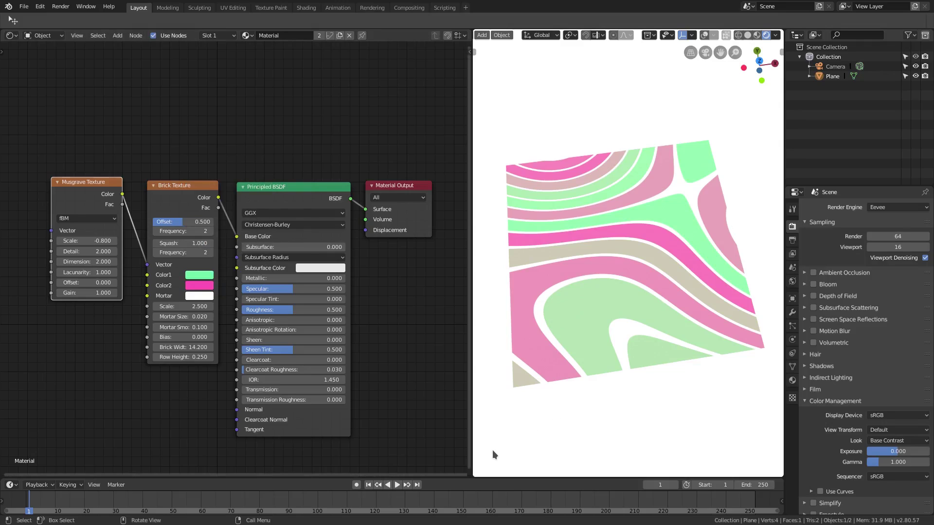
middle_drag(415, 451, 405, 451)
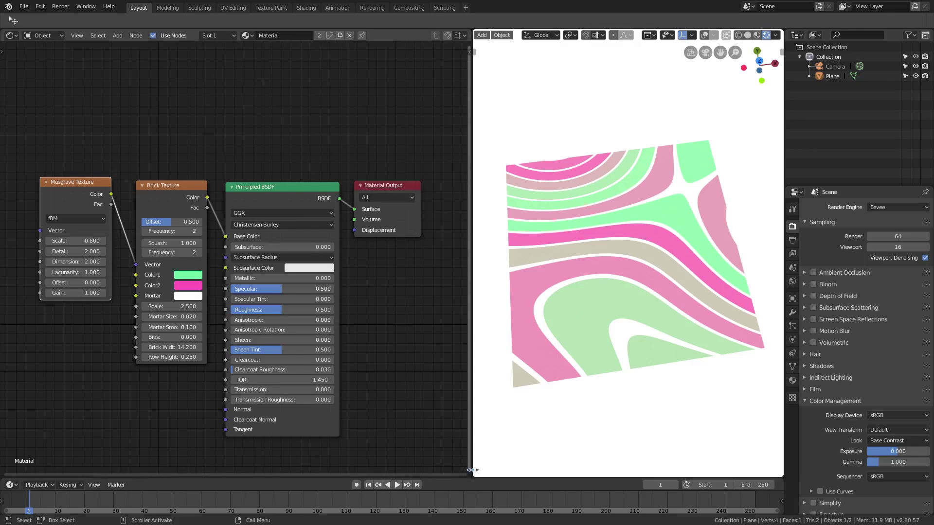
Step: Close the node editor and add a slightly rotated Suzanne monkey left of the plane
drag(447, 471, 494, 309)
scroll(481, 284, down, 3)
key(shift+a)
click(519, 343)
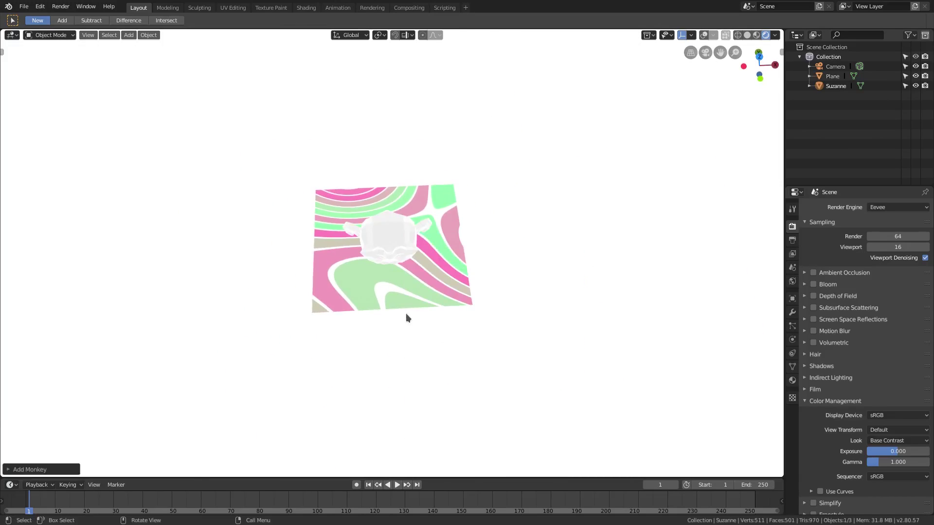
key(g)
click(268, 281)
key(r)
key(r)
click(271, 261)
middle_drag(271, 261, 335, 270)
Step: Assign the existing striped Material to the monkey and view it beside the plane
click(793, 380)
click(811, 249)
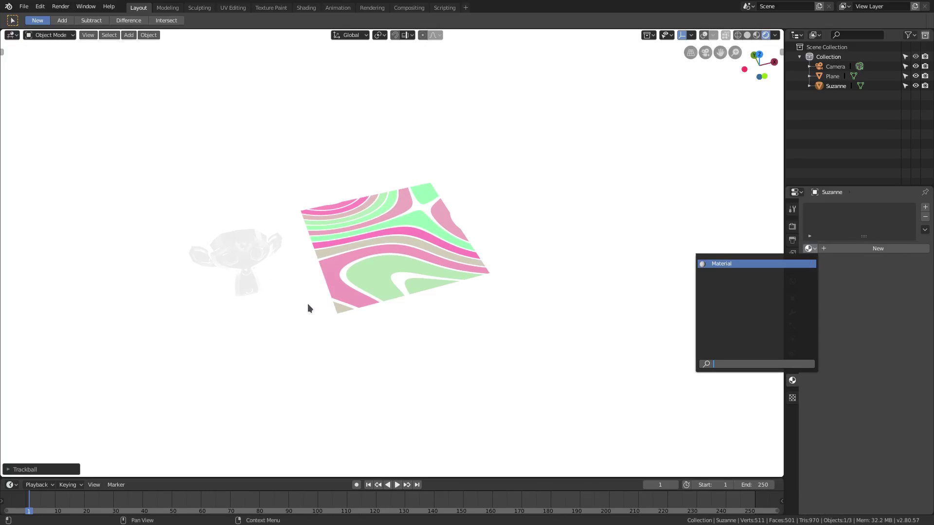
key(Return)
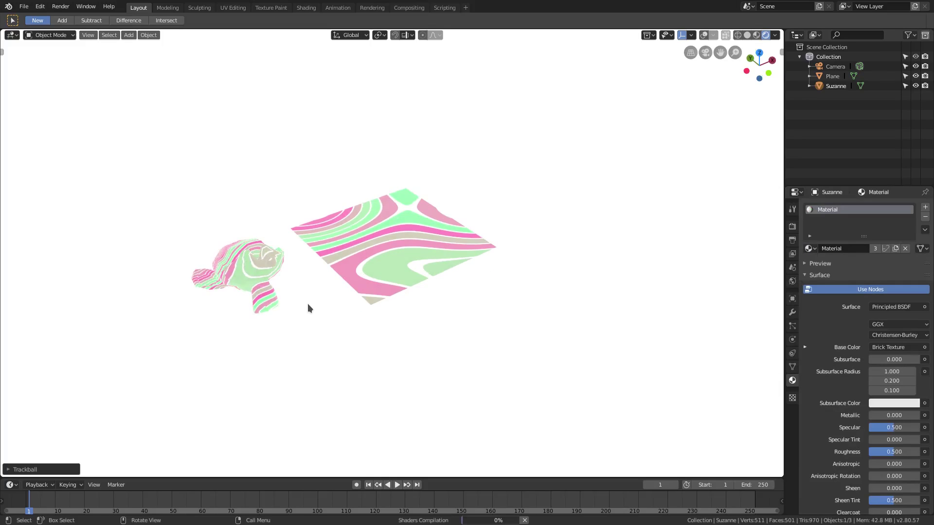
mouse_move(307, 304)
middle_down()
mouse_move(352, 272)
mouse_move(412, 262)
middle_up()
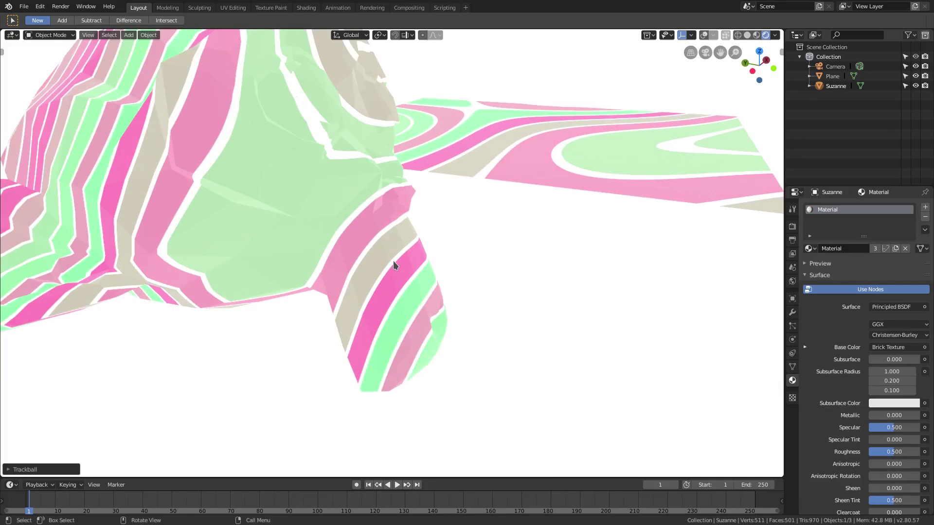
middle_drag(393, 261, 313, 276)
scroll(313, 275, down, 5)
mouse_move(443, 261)
middle_down()
mouse_move(563, 238)
mouse_move(482, 262)
mouse_move(530, 264)
mouse_move(346, 244)
mouse_move(277, 190)
middle_up()
Step: Shade Suzanne smooth and add a Subdivision Surface modifier with viewport level 2
click(148, 36)
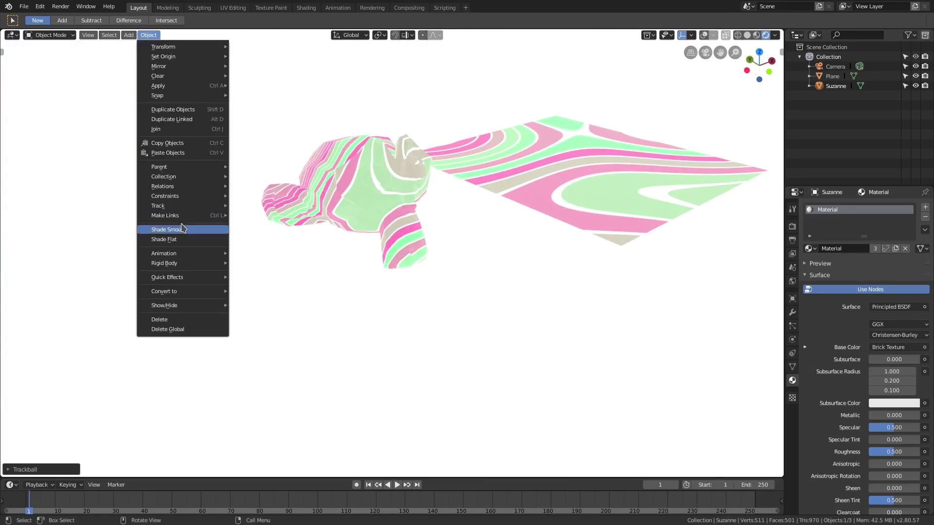
click(191, 231)
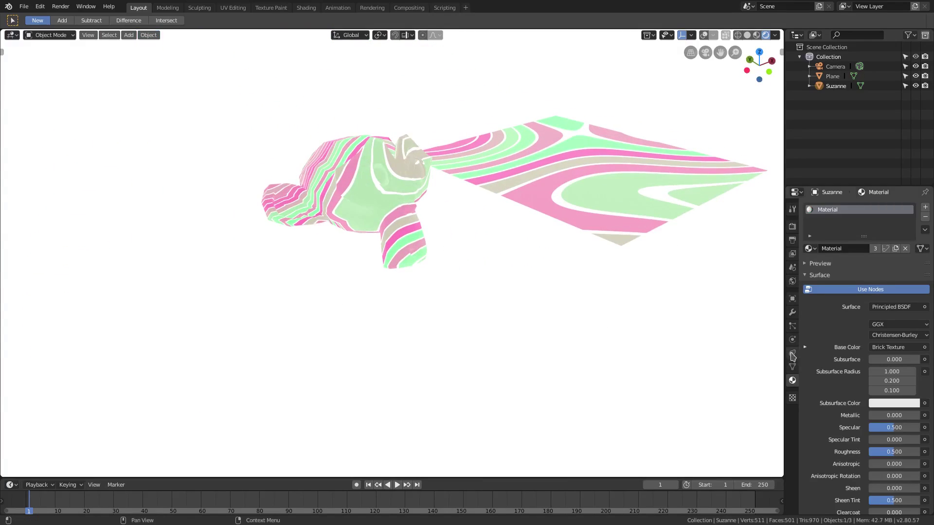
click(793, 313)
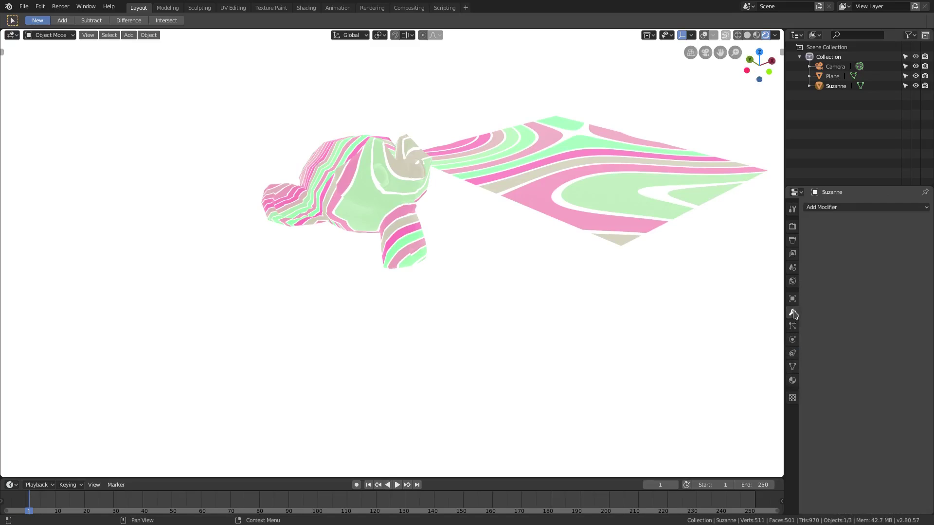
click(844, 215)
click(758, 371)
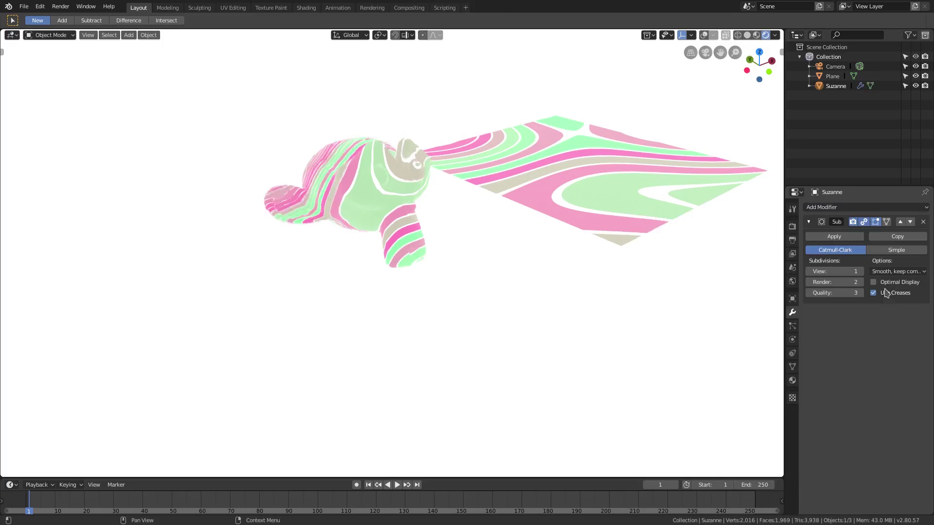
click(859, 272)
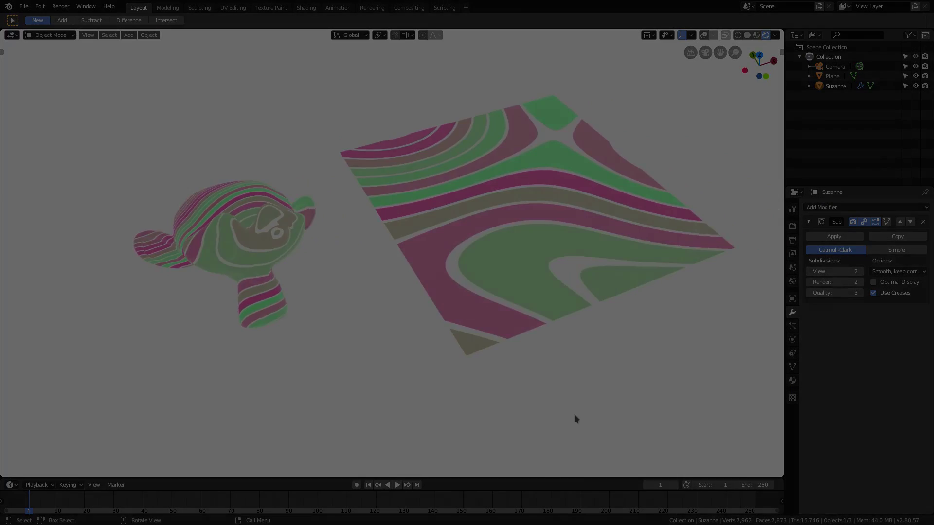